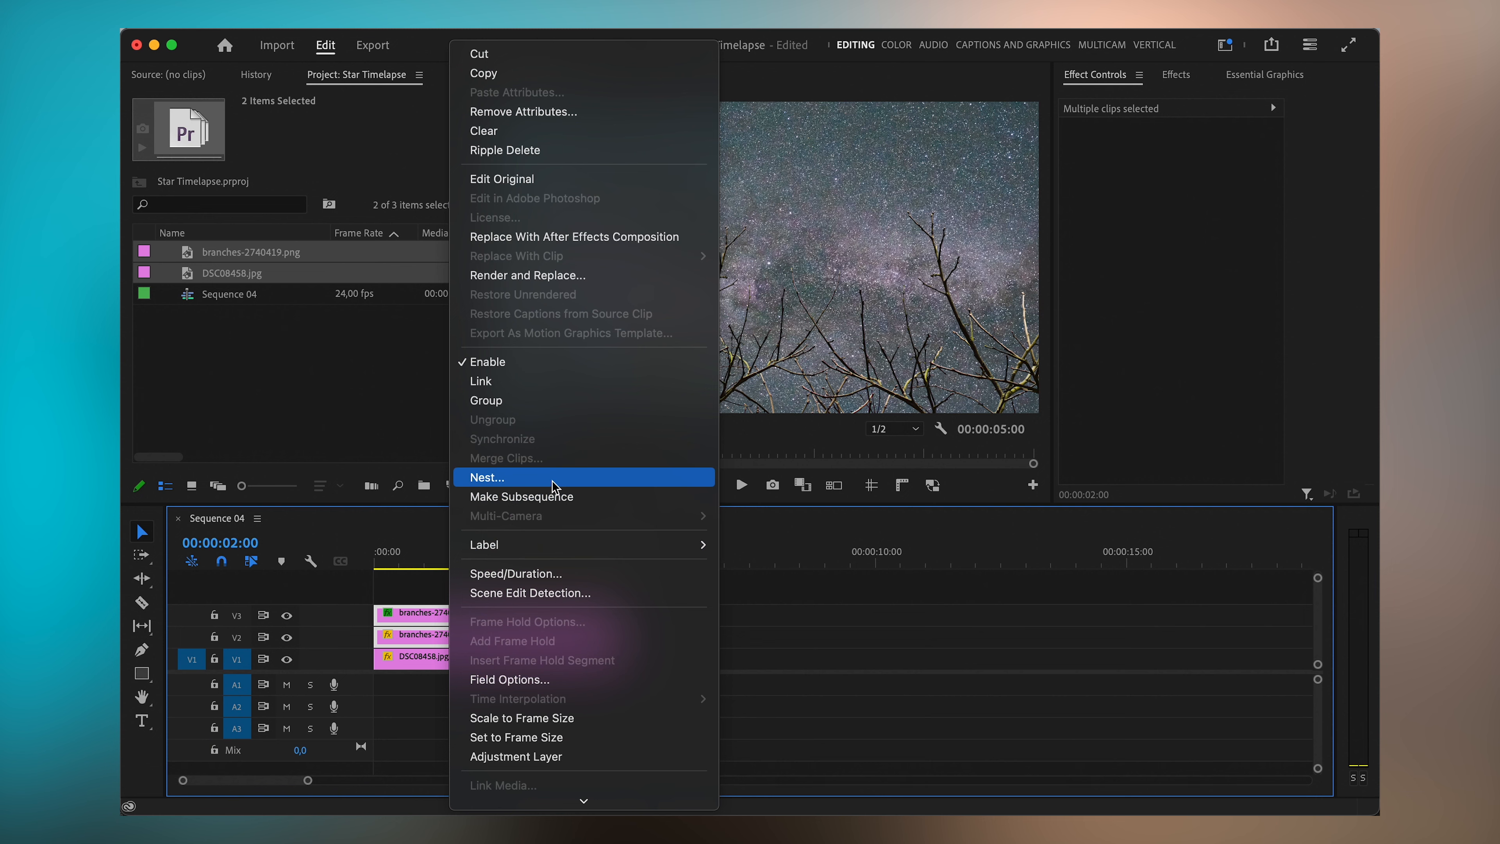
- Nest the selected branch clips into a nested sequence named Branches
text(B)
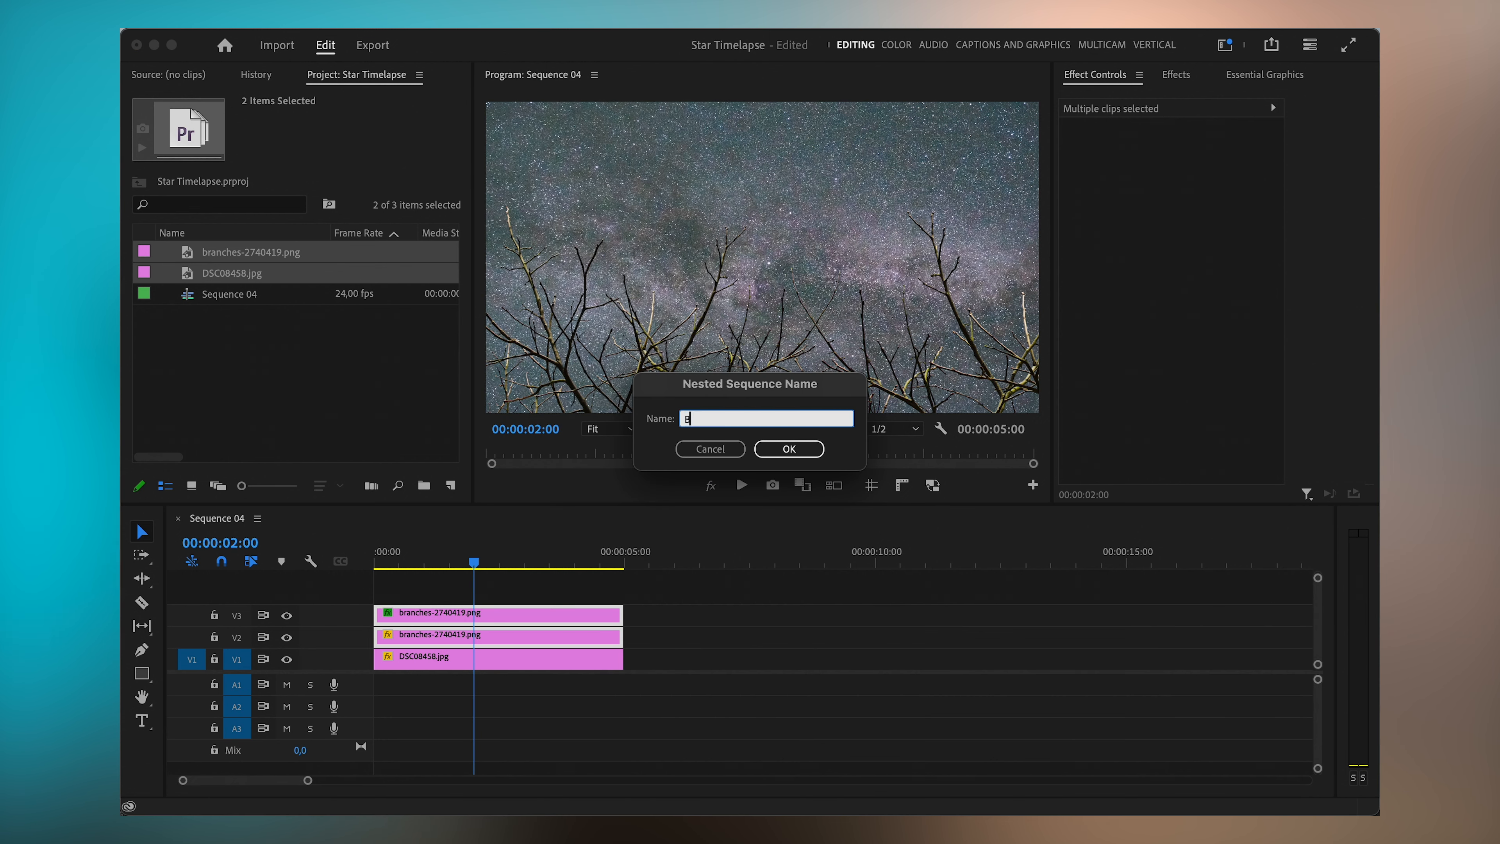
text(ranches)
click(789, 448)
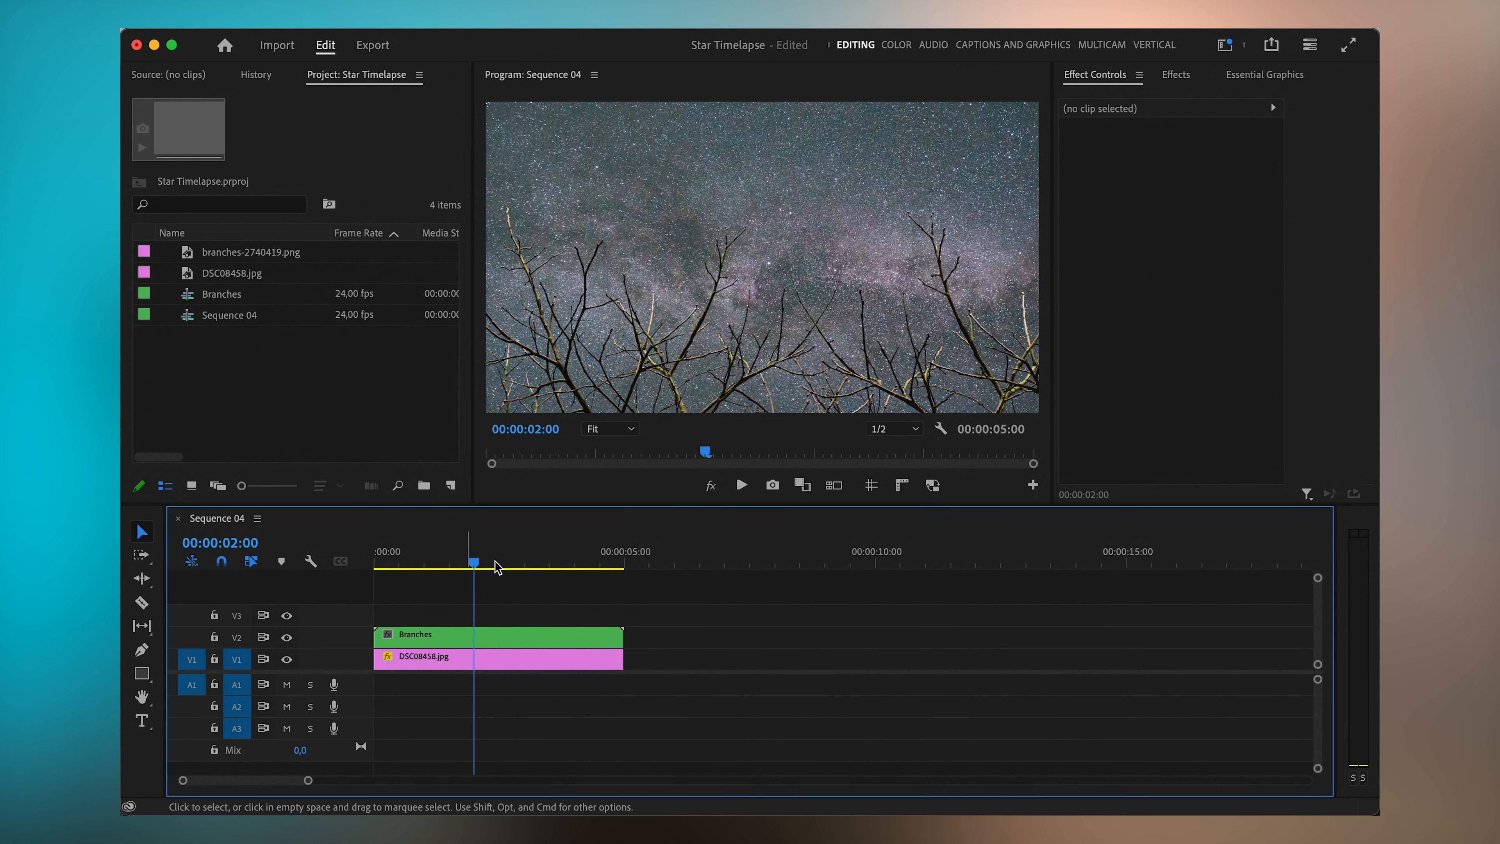
- In the color workspace, lower the Branches clip's exposure to about -2.9 and toggle the Lumetri Color effect to compare
click(907, 46)
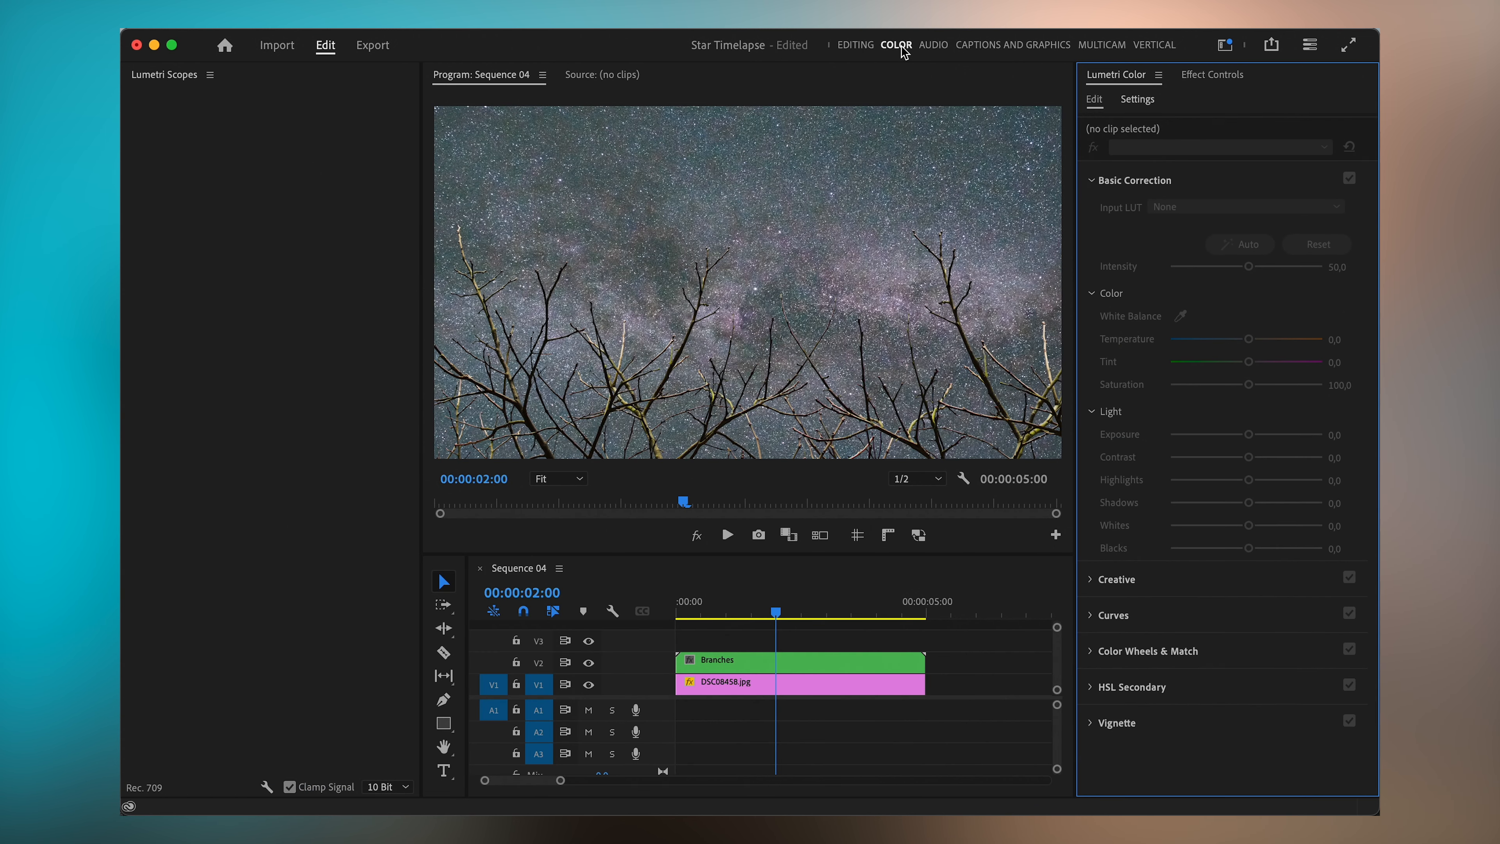
click(762, 662)
drag(1249, 434, 1201, 437)
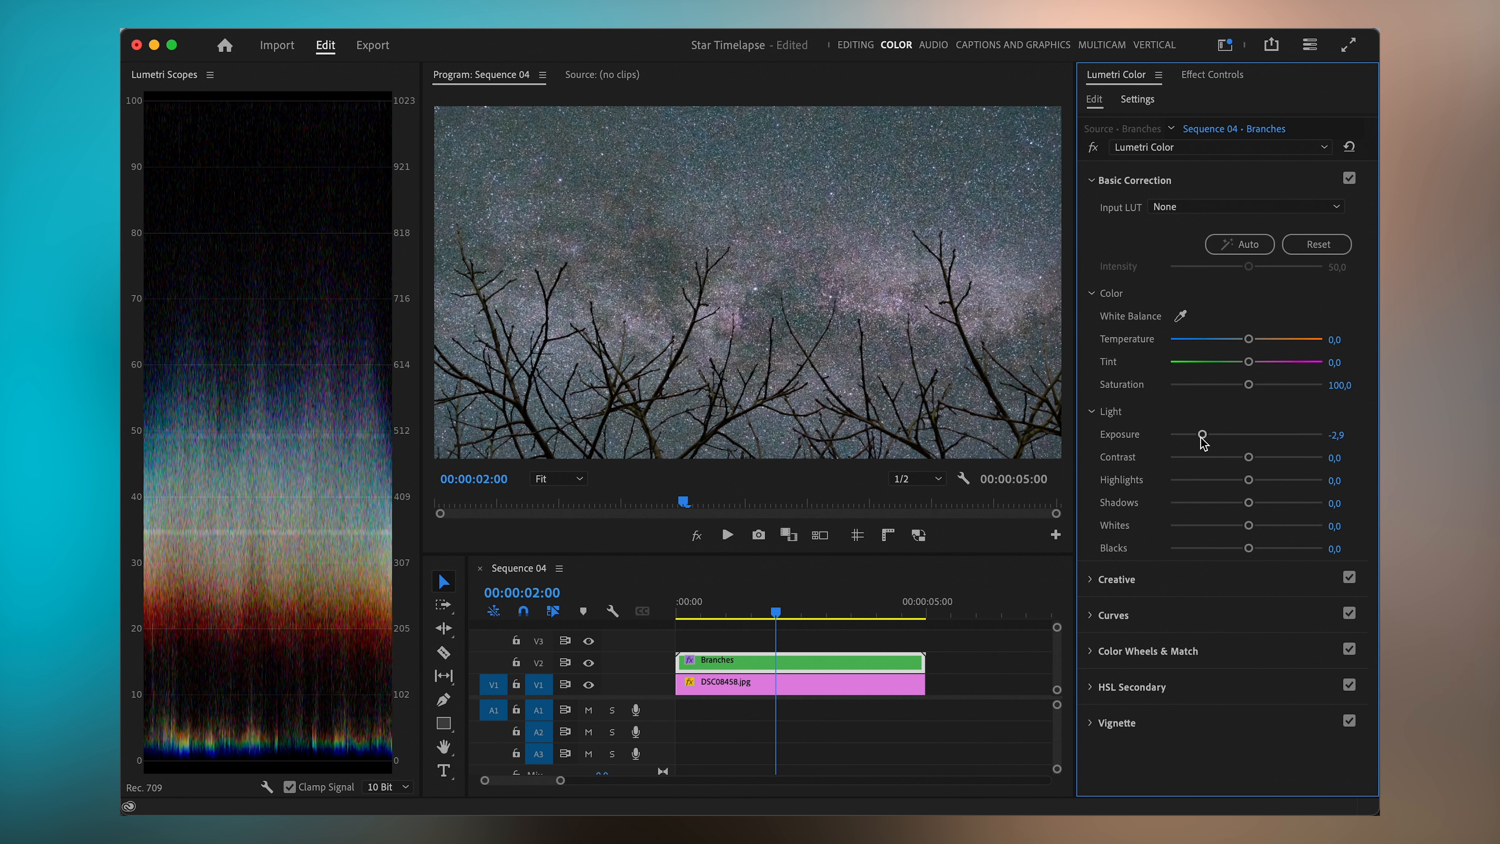
click(1093, 148)
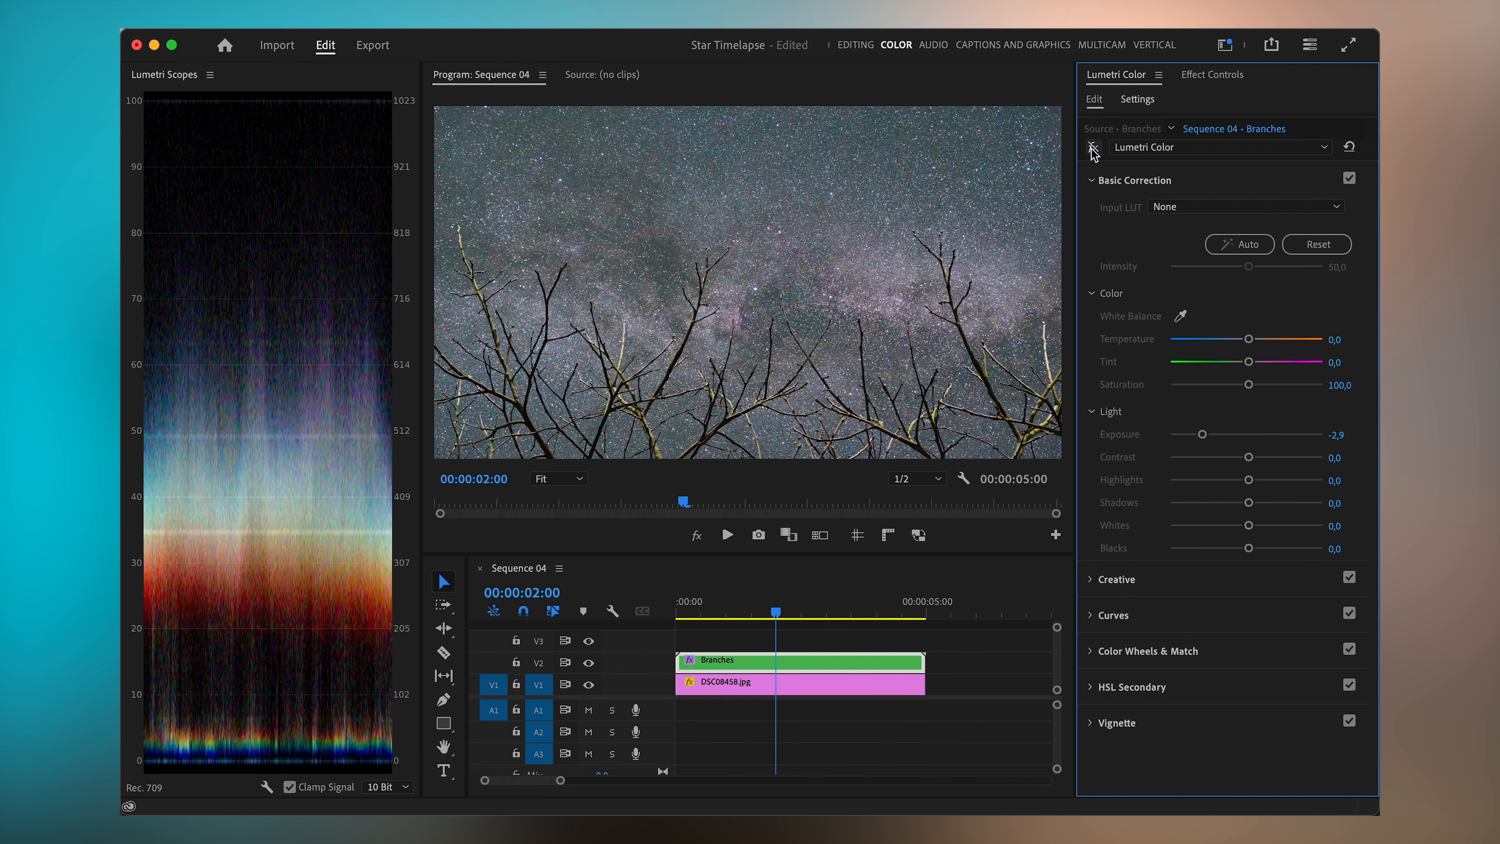
click(1093, 147)
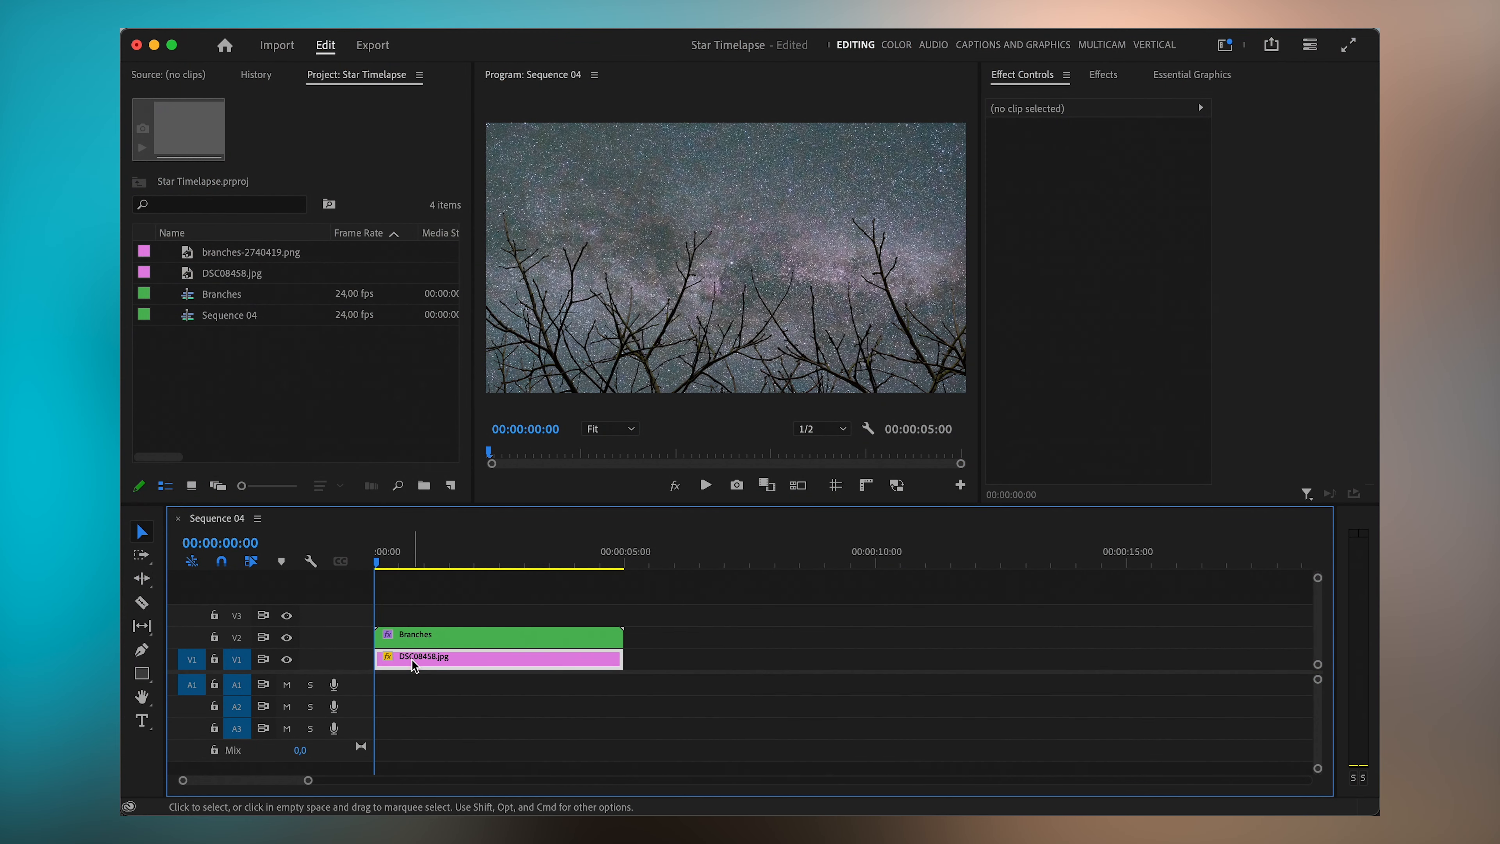
- Select the star photo clip and shift its position to about 898.4, 366.6
click(416, 667)
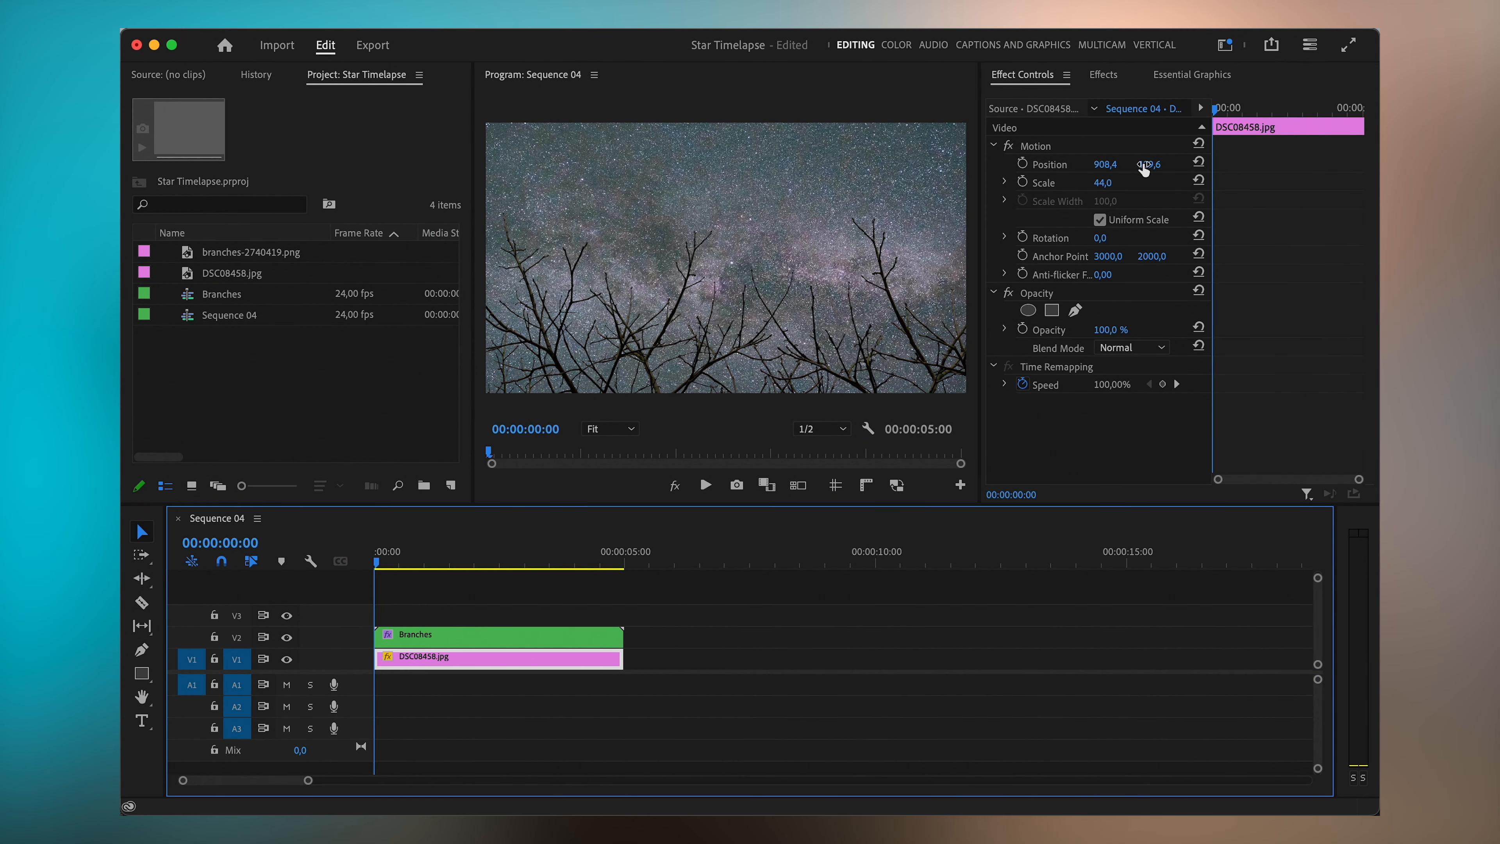
drag(1144, 169, 1084, 169)
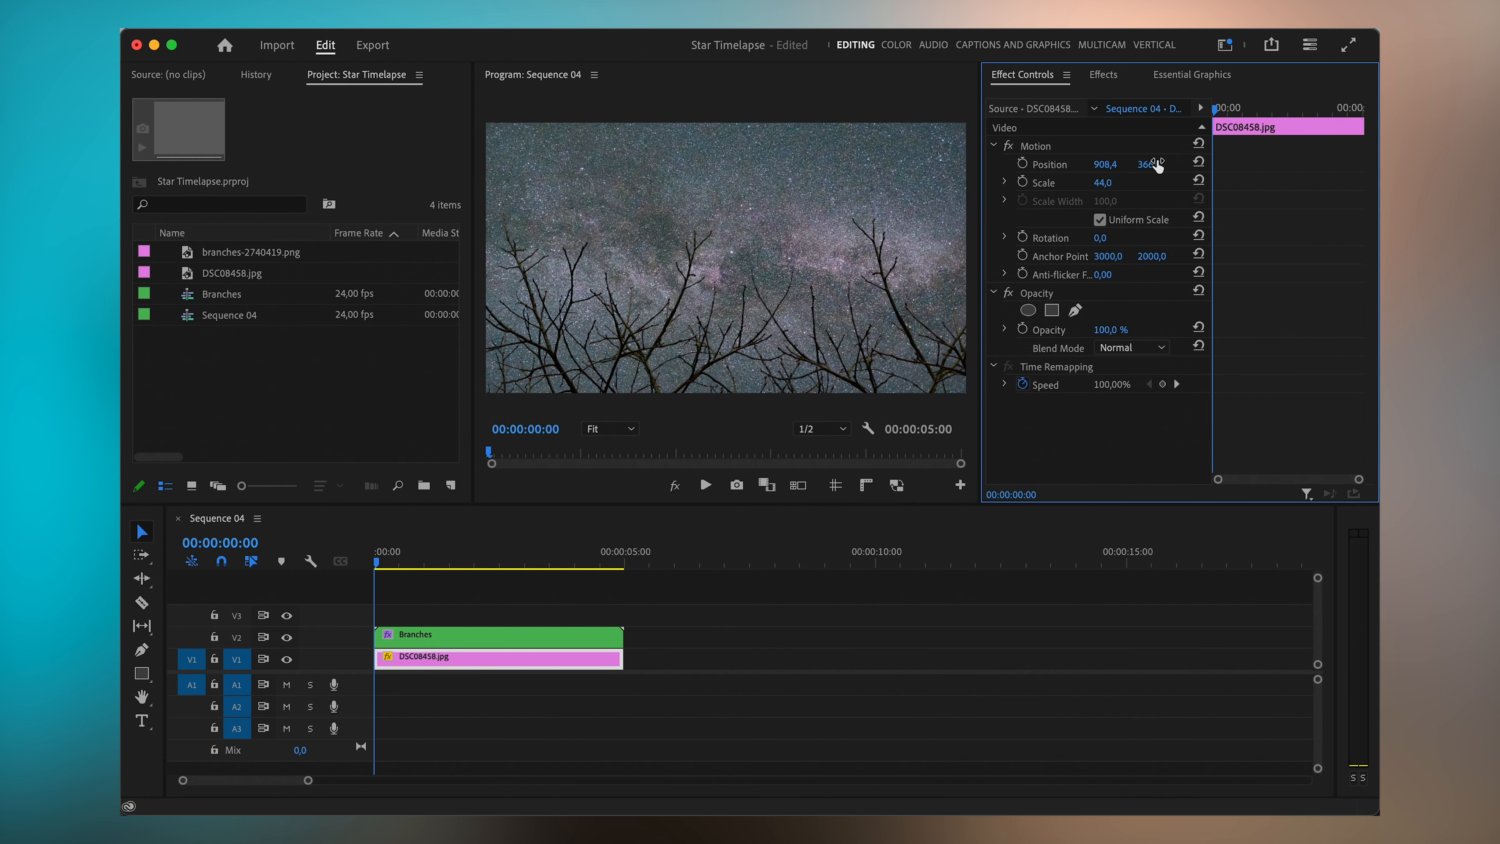
drag(1106, 167, 1099, 166)
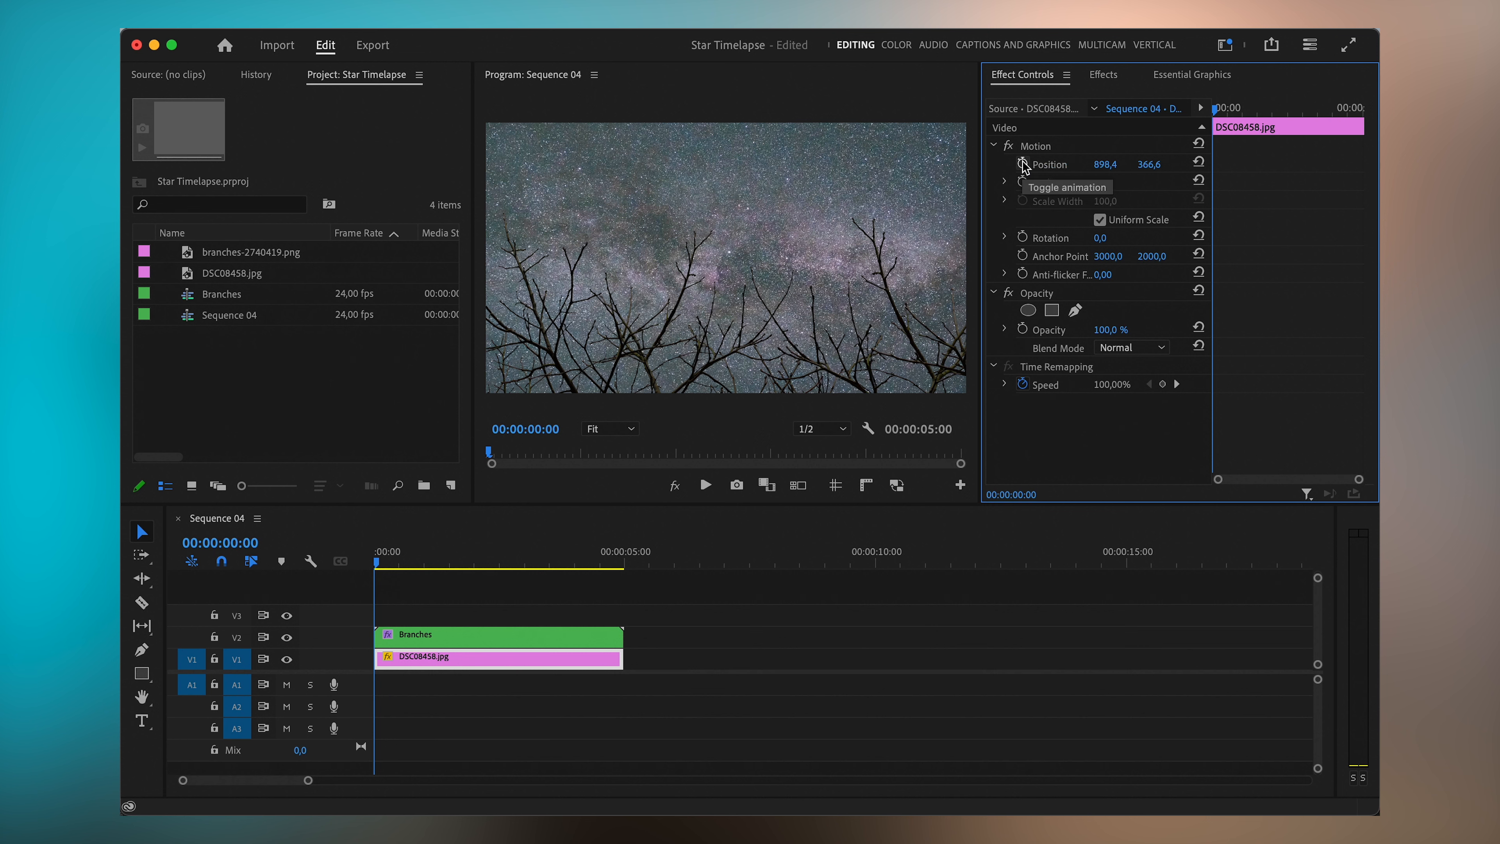
- Keyframe Position and Rotation at the clip start, then set rotation to -8° at 00:00:02:17
click(1023, 164)
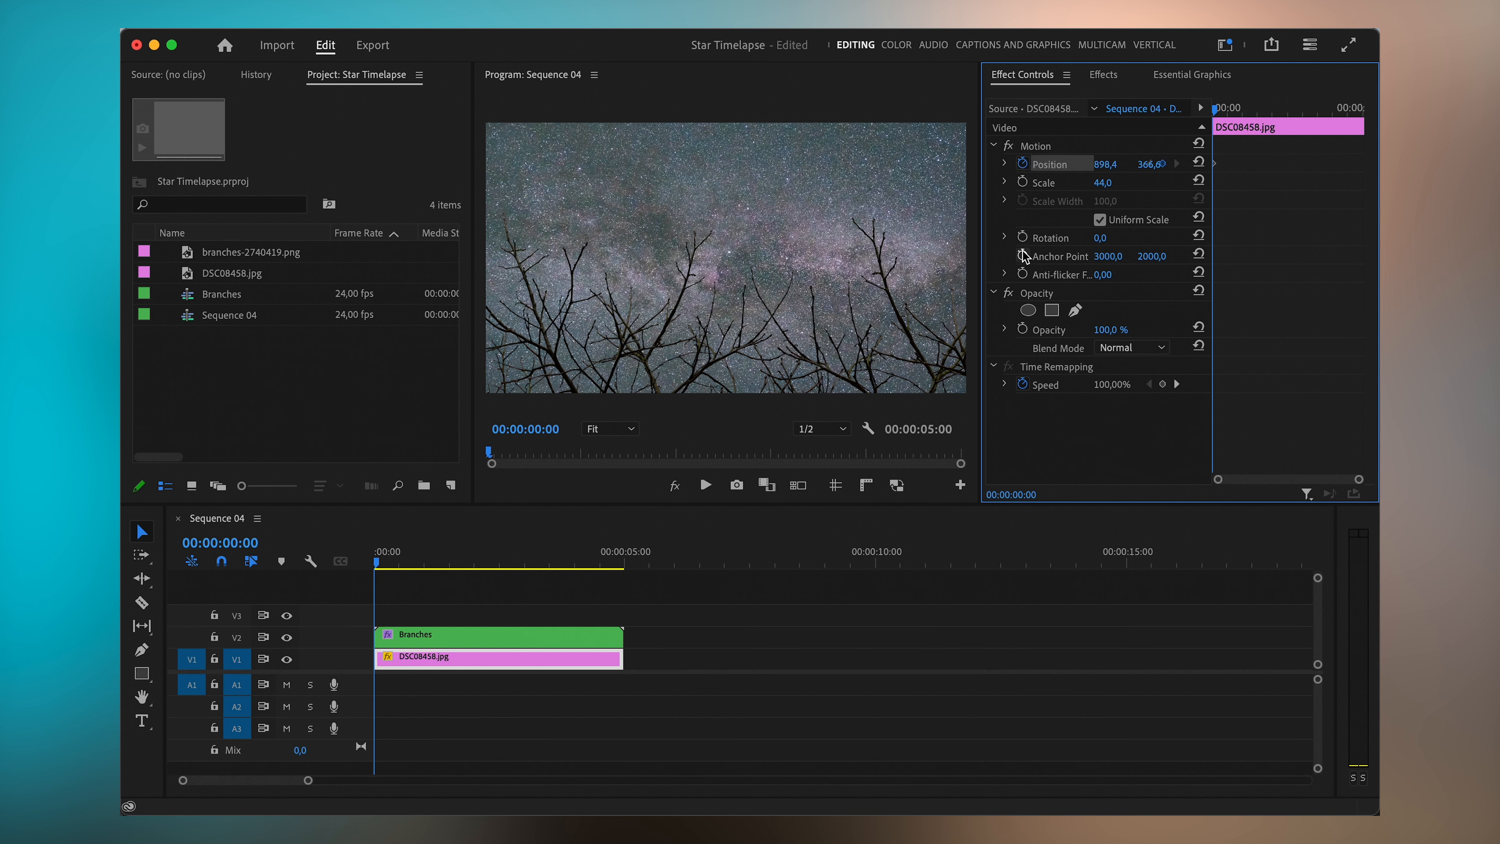
click(1023, 237)
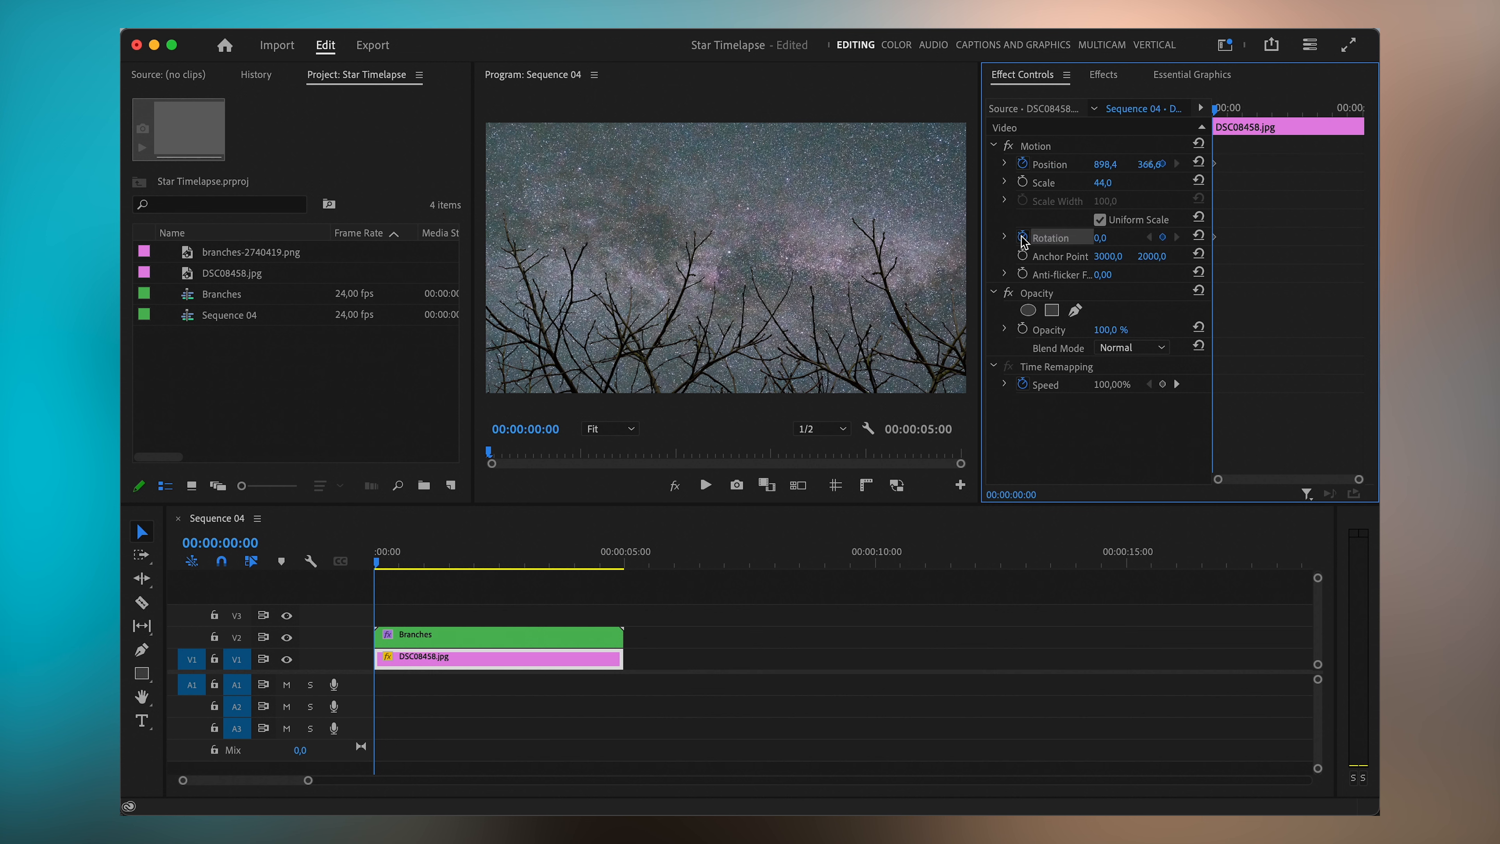
drag(1216, 110, 1298, 116)
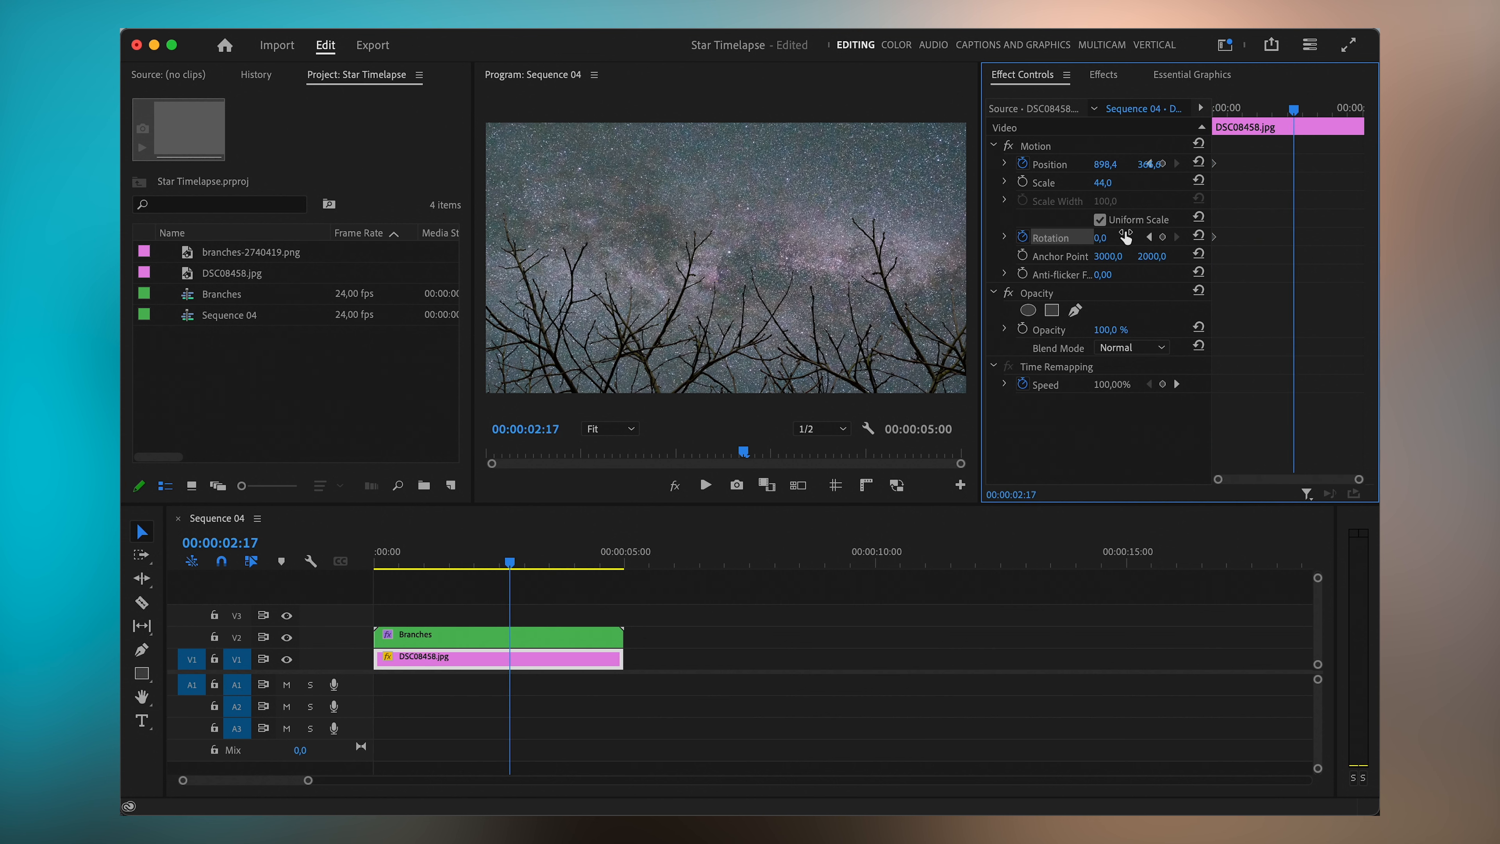
click(1103, 239)
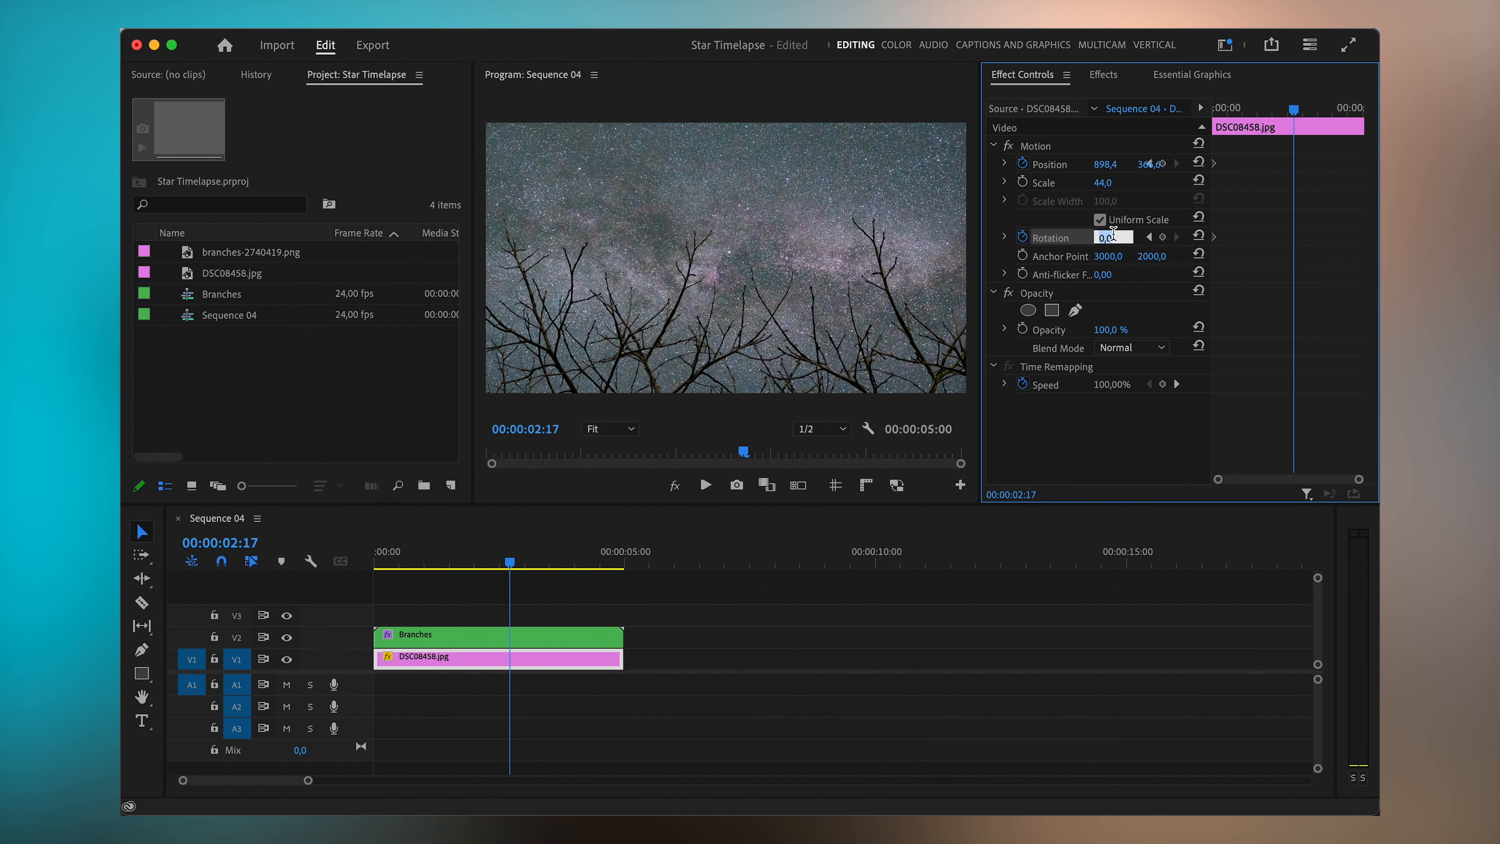
text(-4)
key(Return)
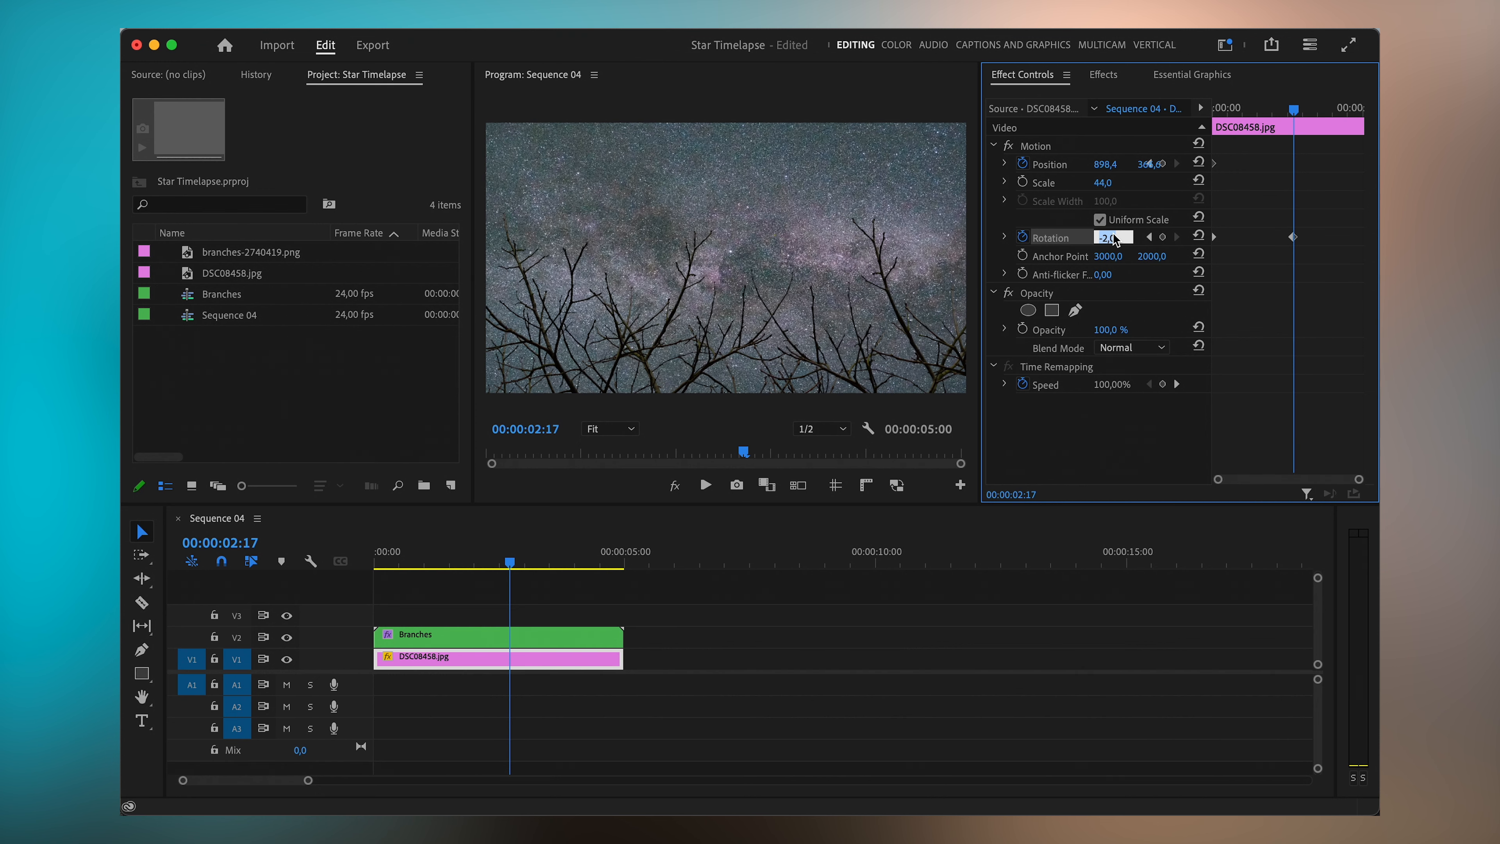
key(Down)
key(Down)
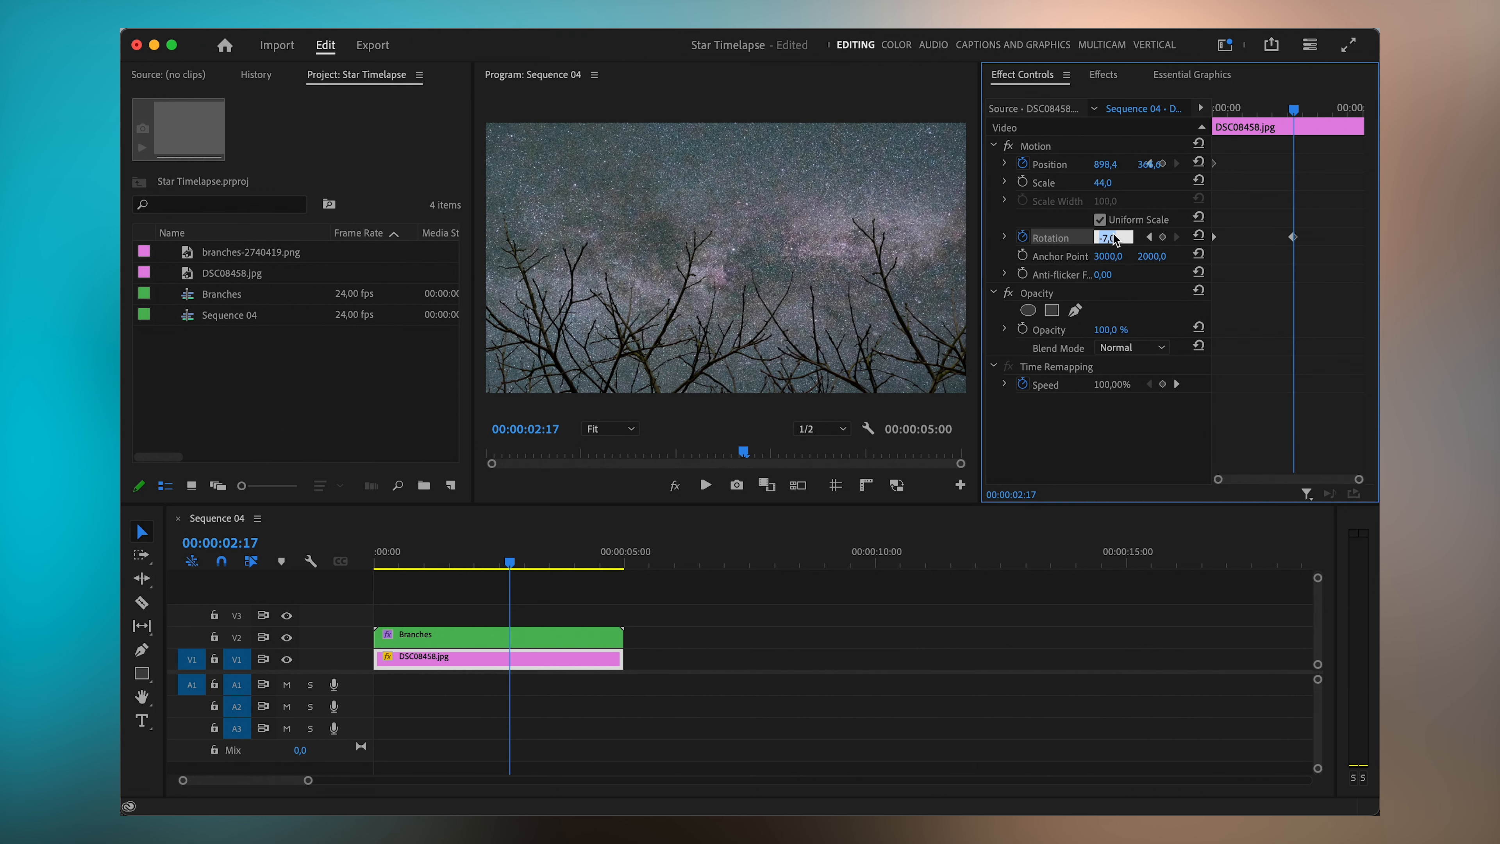
key(Down)
- At the same keyframe, move the star image slightly up and set its scale to 50
drag(1156, 165, 1125, 166)
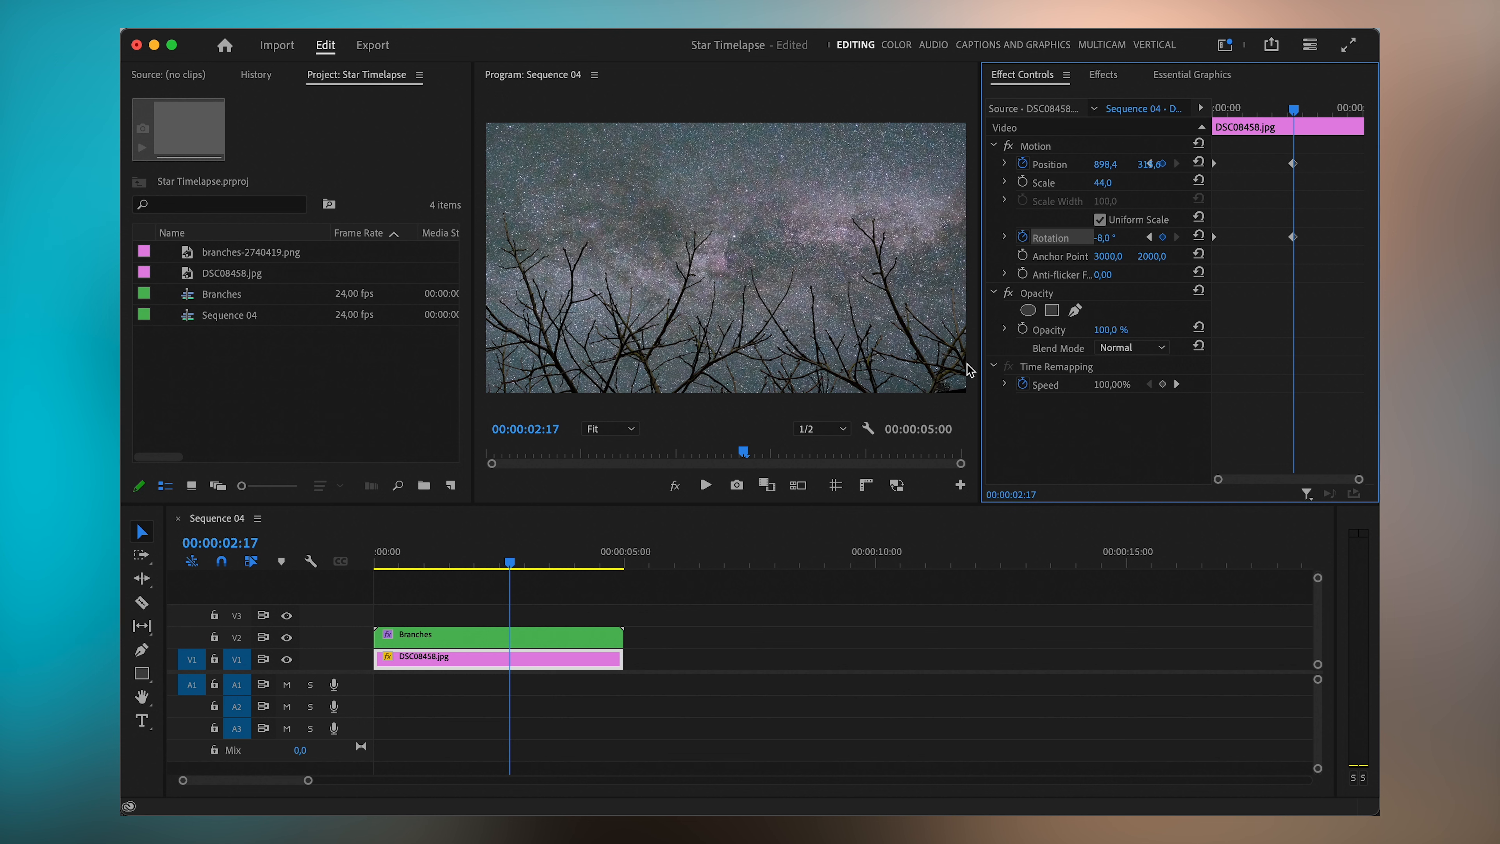
click(1117, 180)
key(Up)
key(Up)
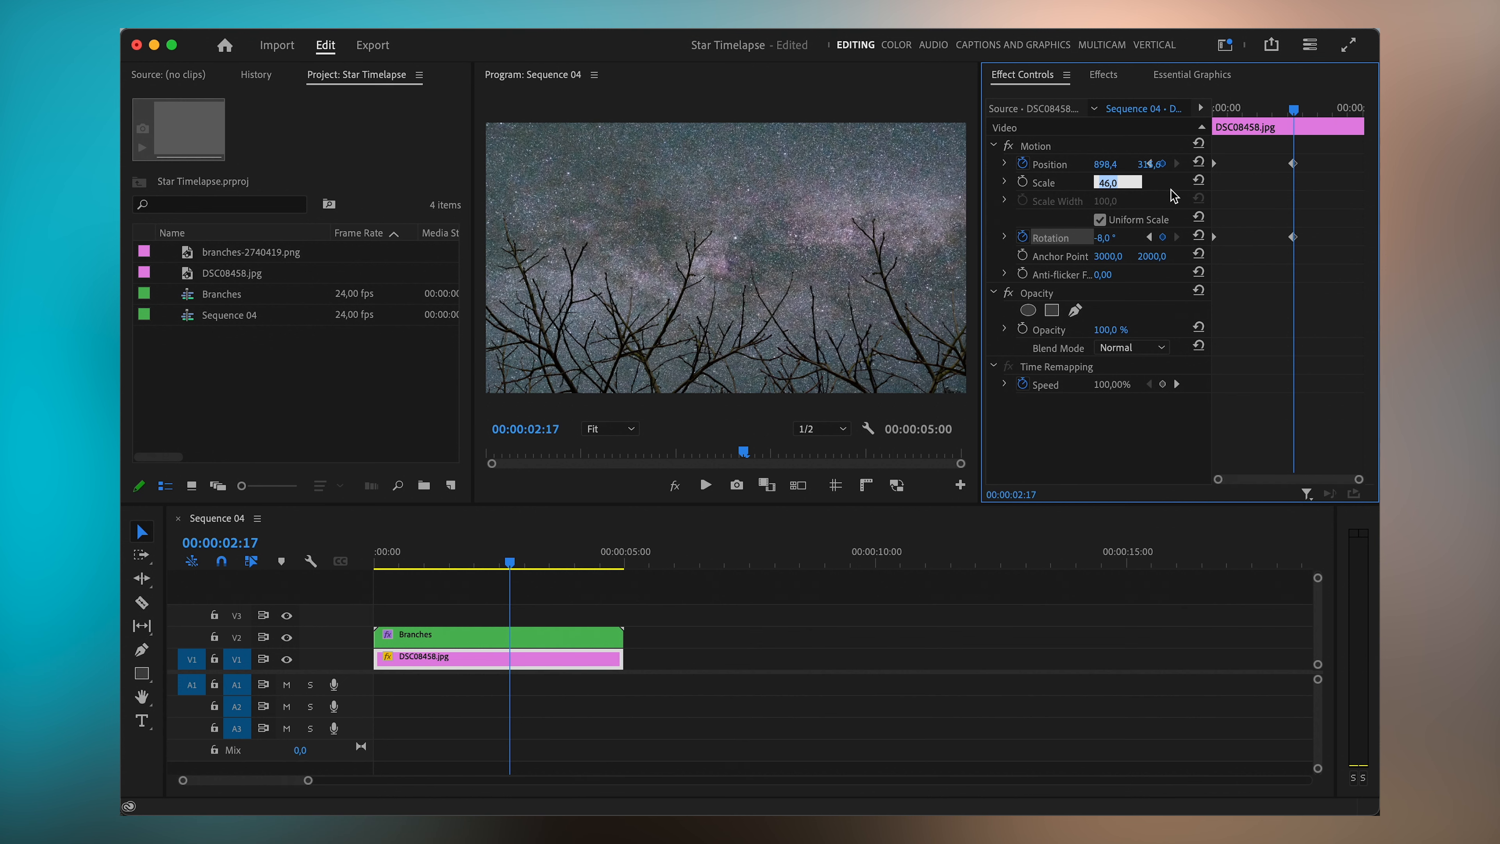
key(Up)
mouse_move(1294, 111)
mouse_down()
mouse_move(1217, 140)
mouse_move(1294, 125)
mouse_up()
click(1119, 184)
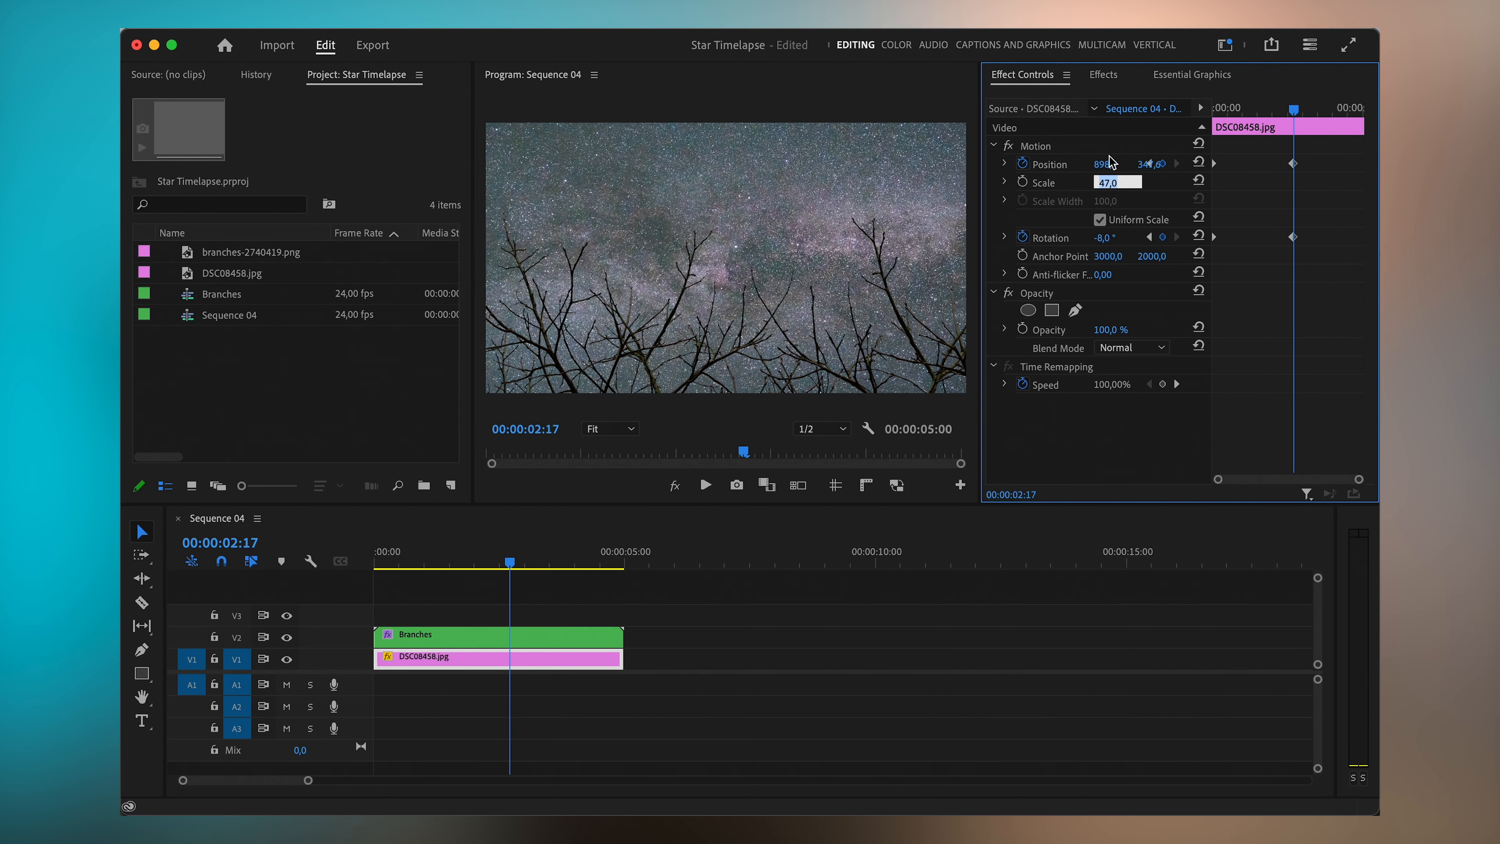
text(50)
key(Return)
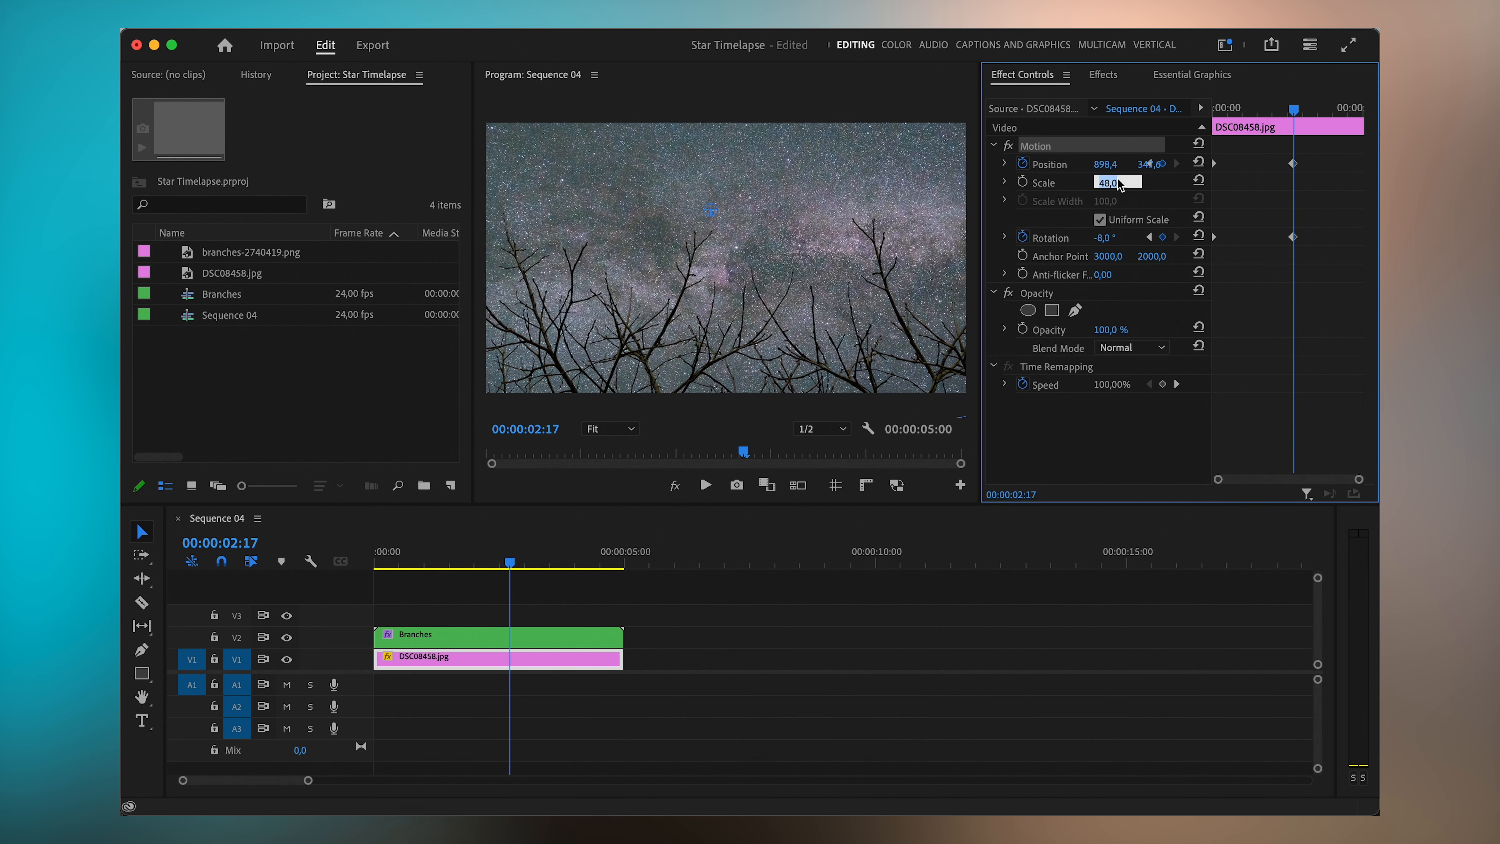
- Set the star image's scale to 52
key(Home)
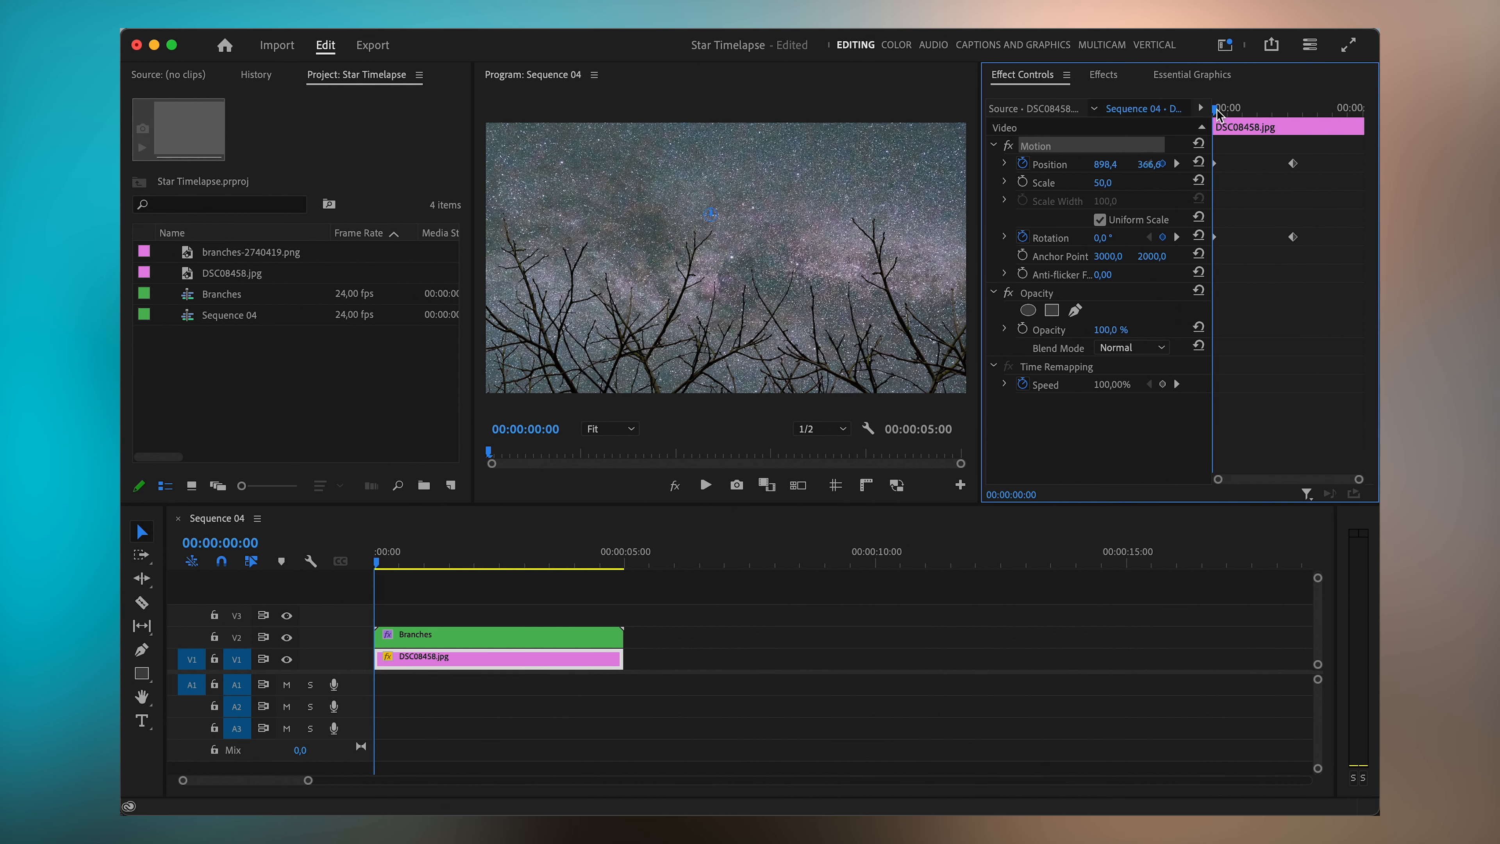
drag(1216, 111, 1294, 111)
click(1105, 182)
key(Down)
key(Up)
key(Up)
key(Up)
- Move the Position and Rotation end keyframes to the clip's end and play the sequence from the start
drag(1290, 111, 1236, 280)
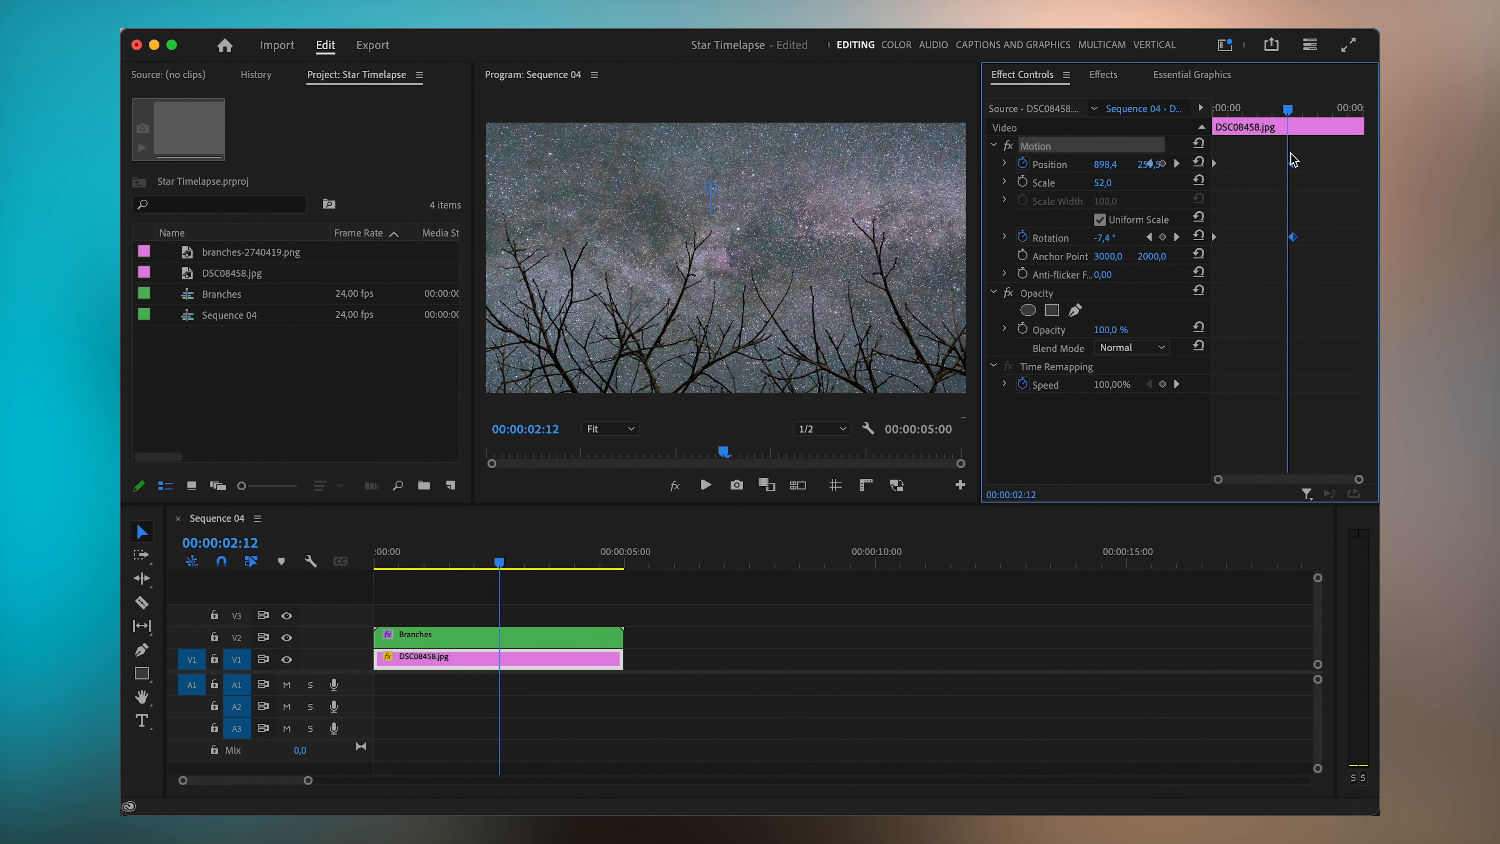
drag(1293, 163, 1363, 165)
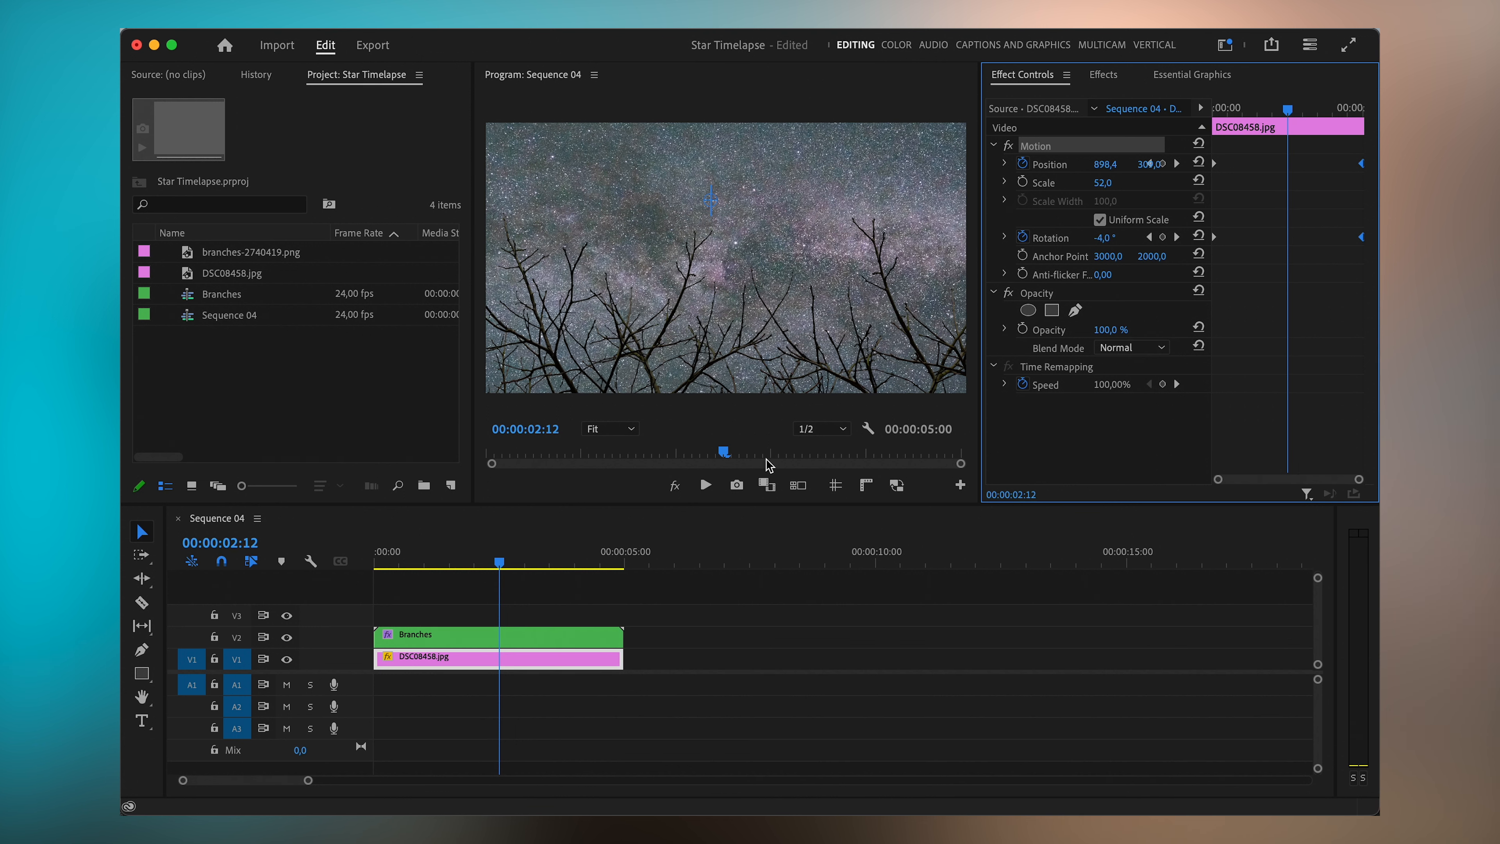
drag(437, 562, 361, 573)
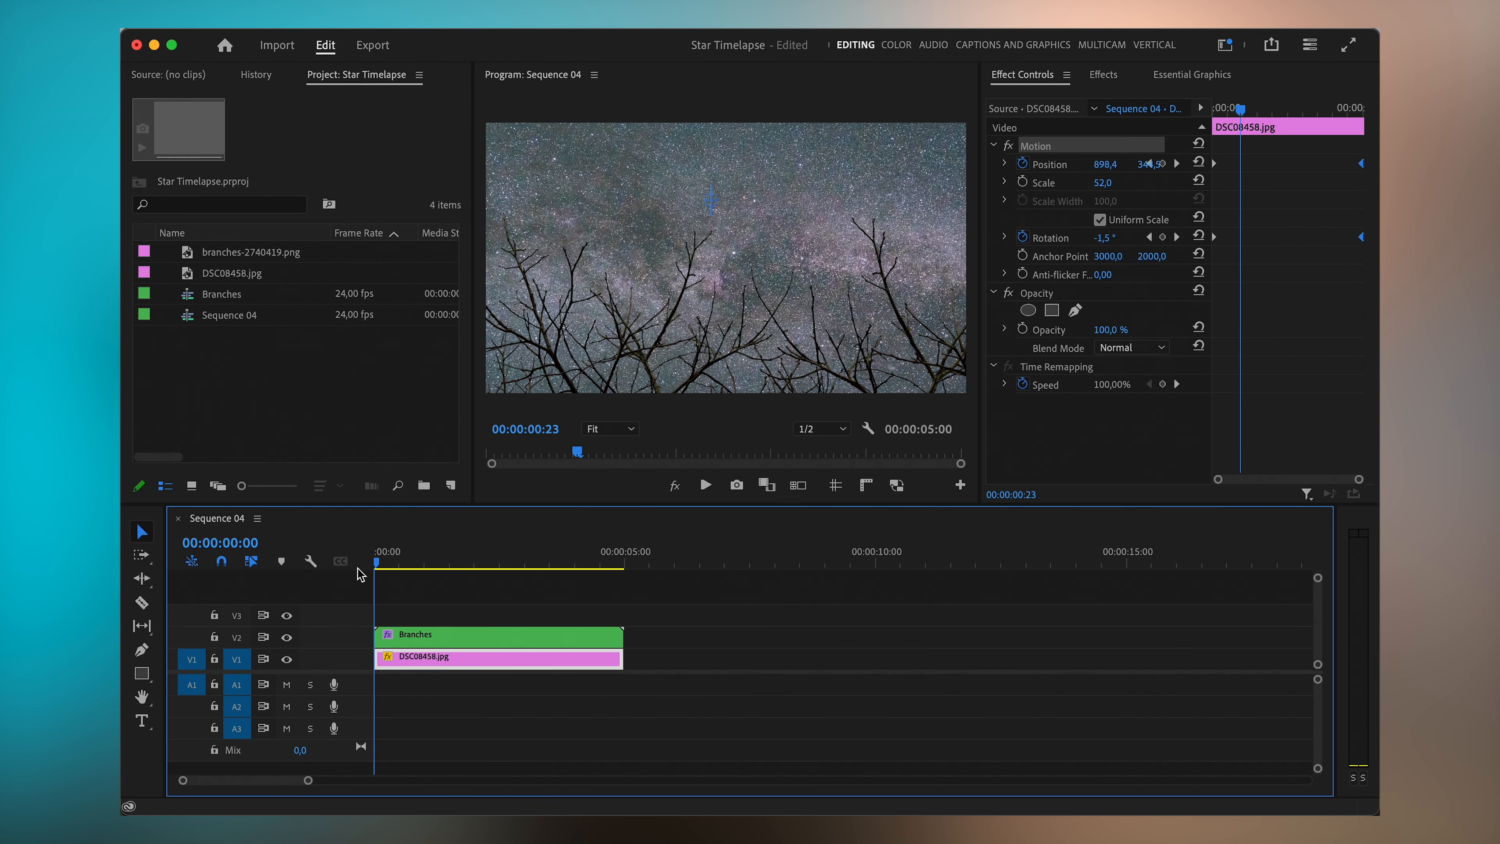
key(space)
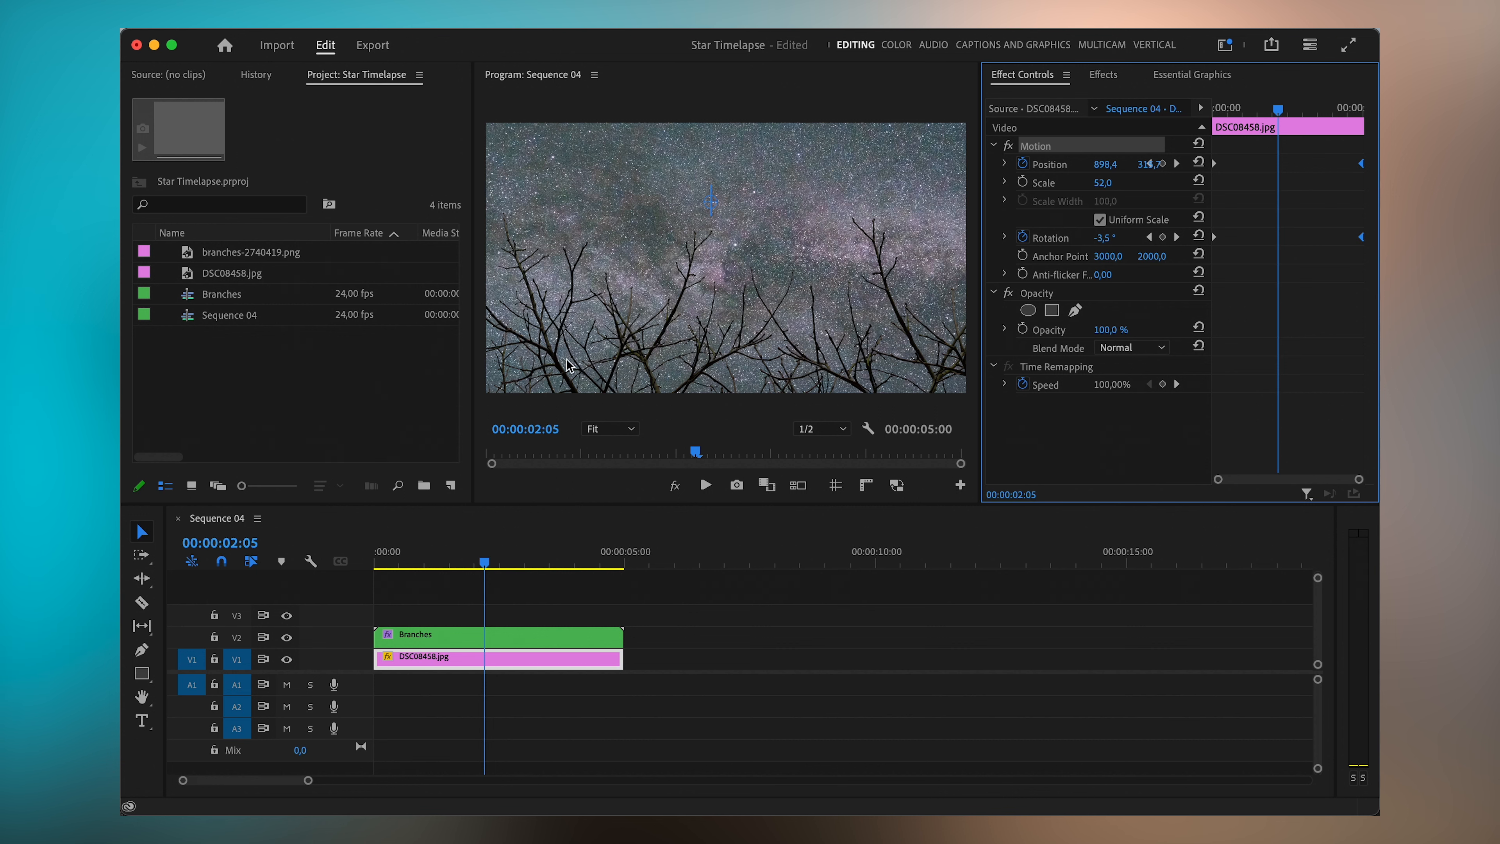
- Select the Branches clip and search the effects library for blur
click(494, 637)
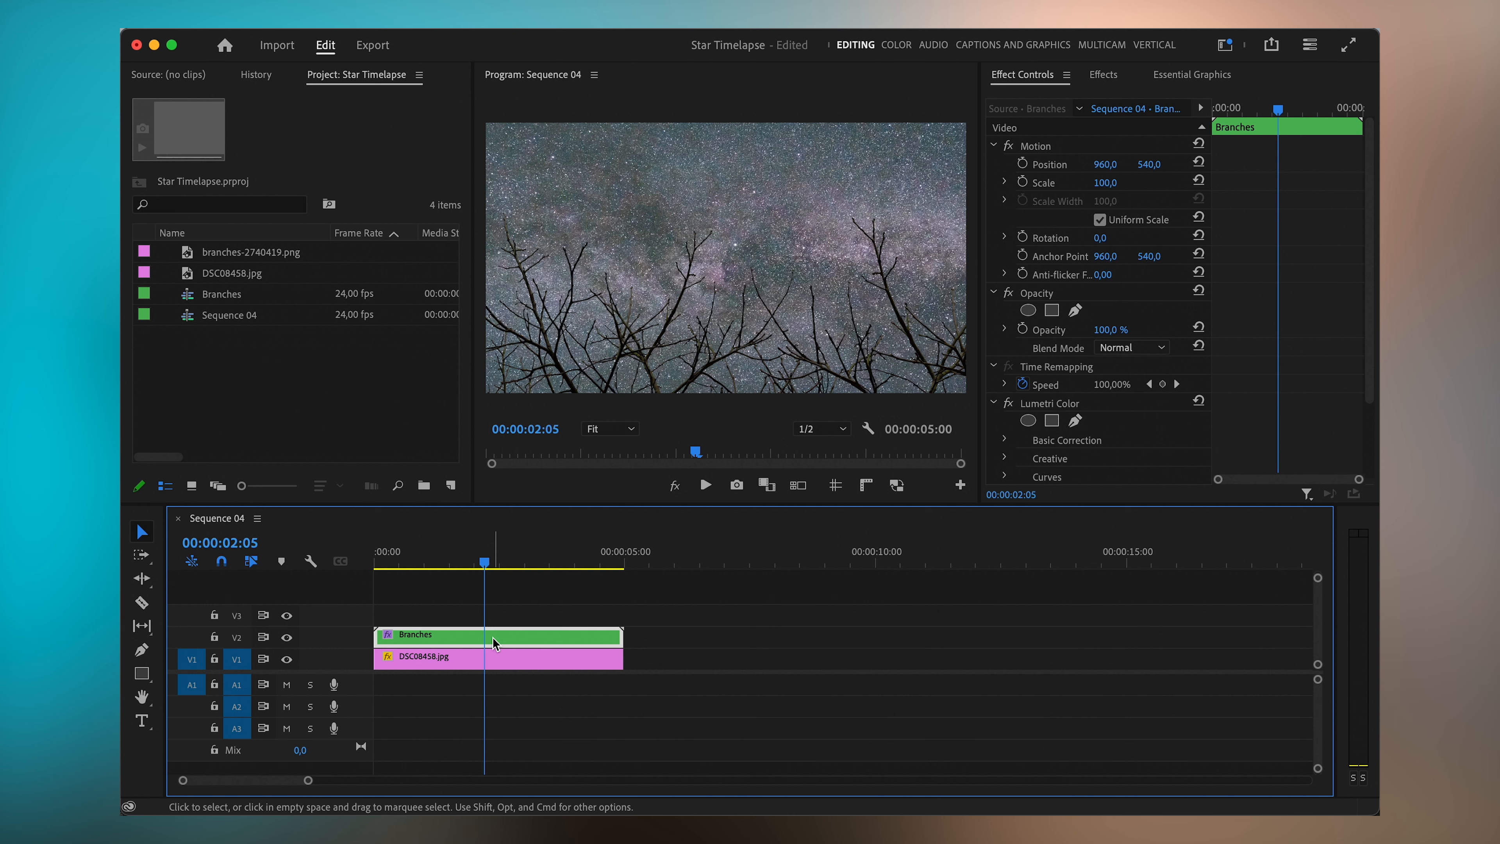
click(517, 600)
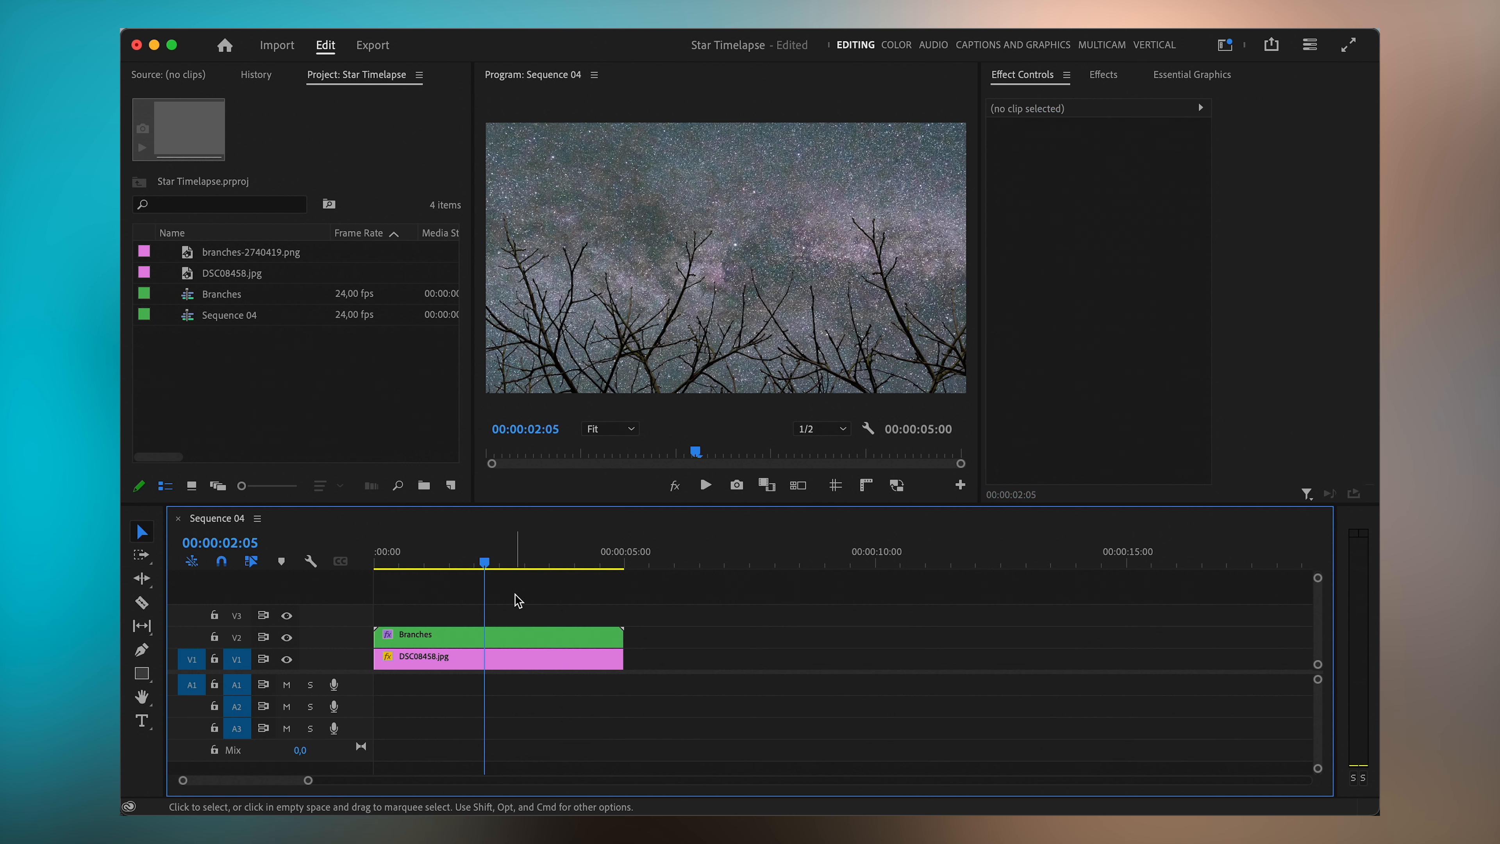
click(494, 635)
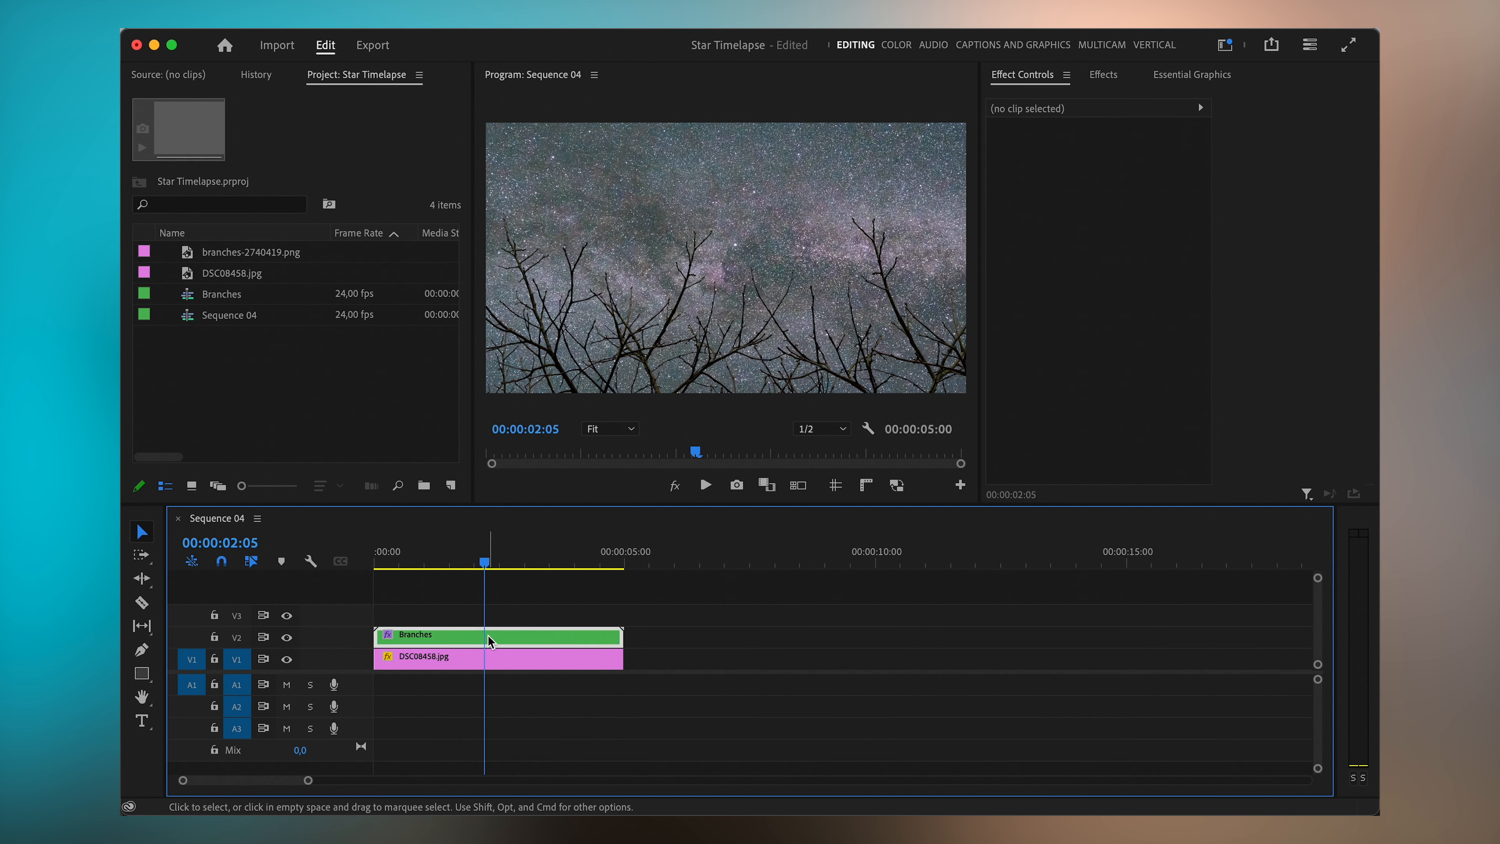
click(1103, 76)
click(1055, 99)
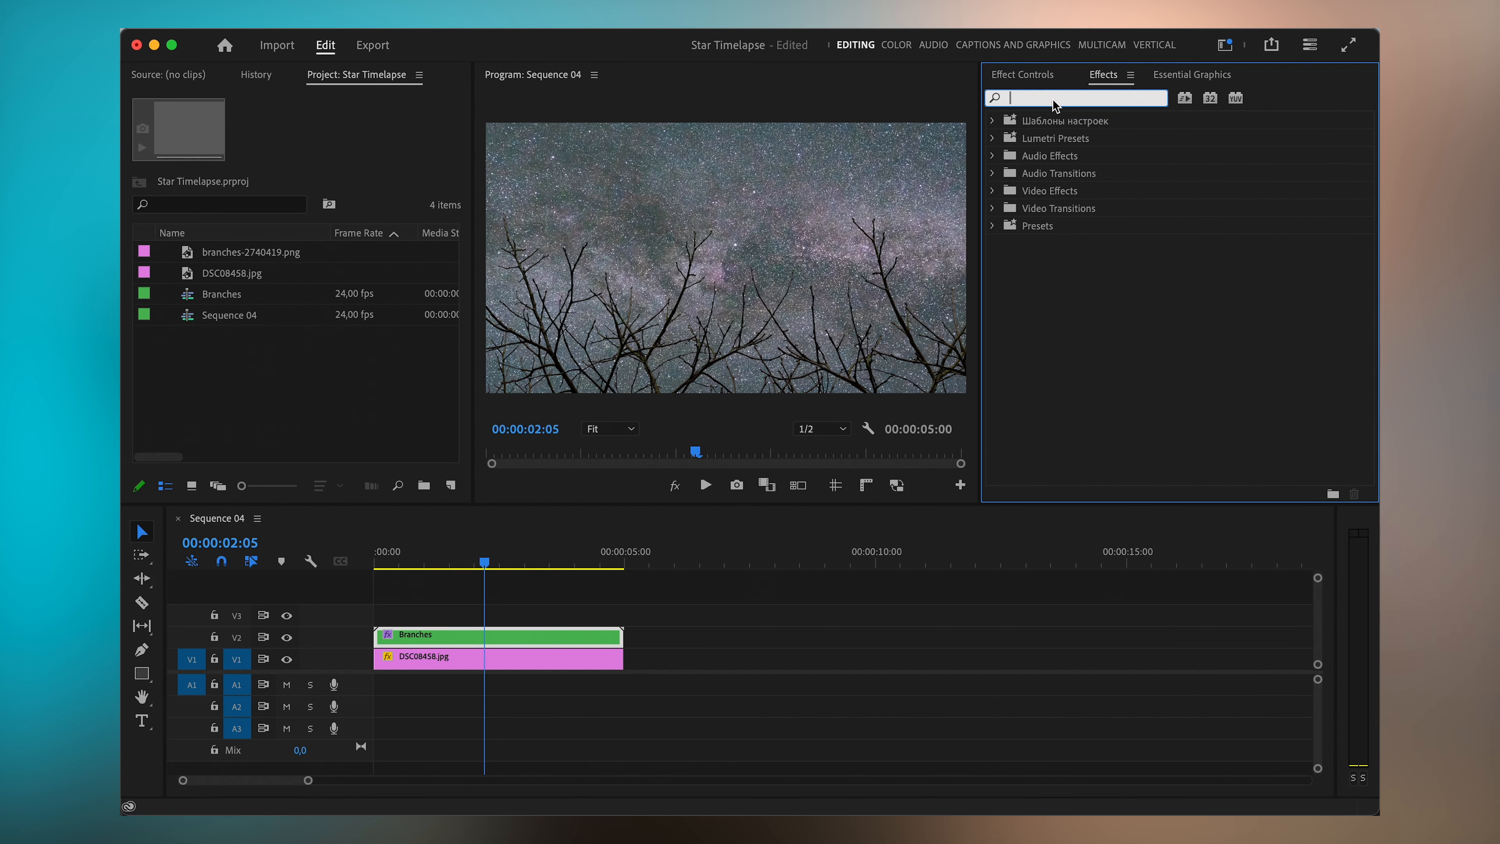
text(blur)
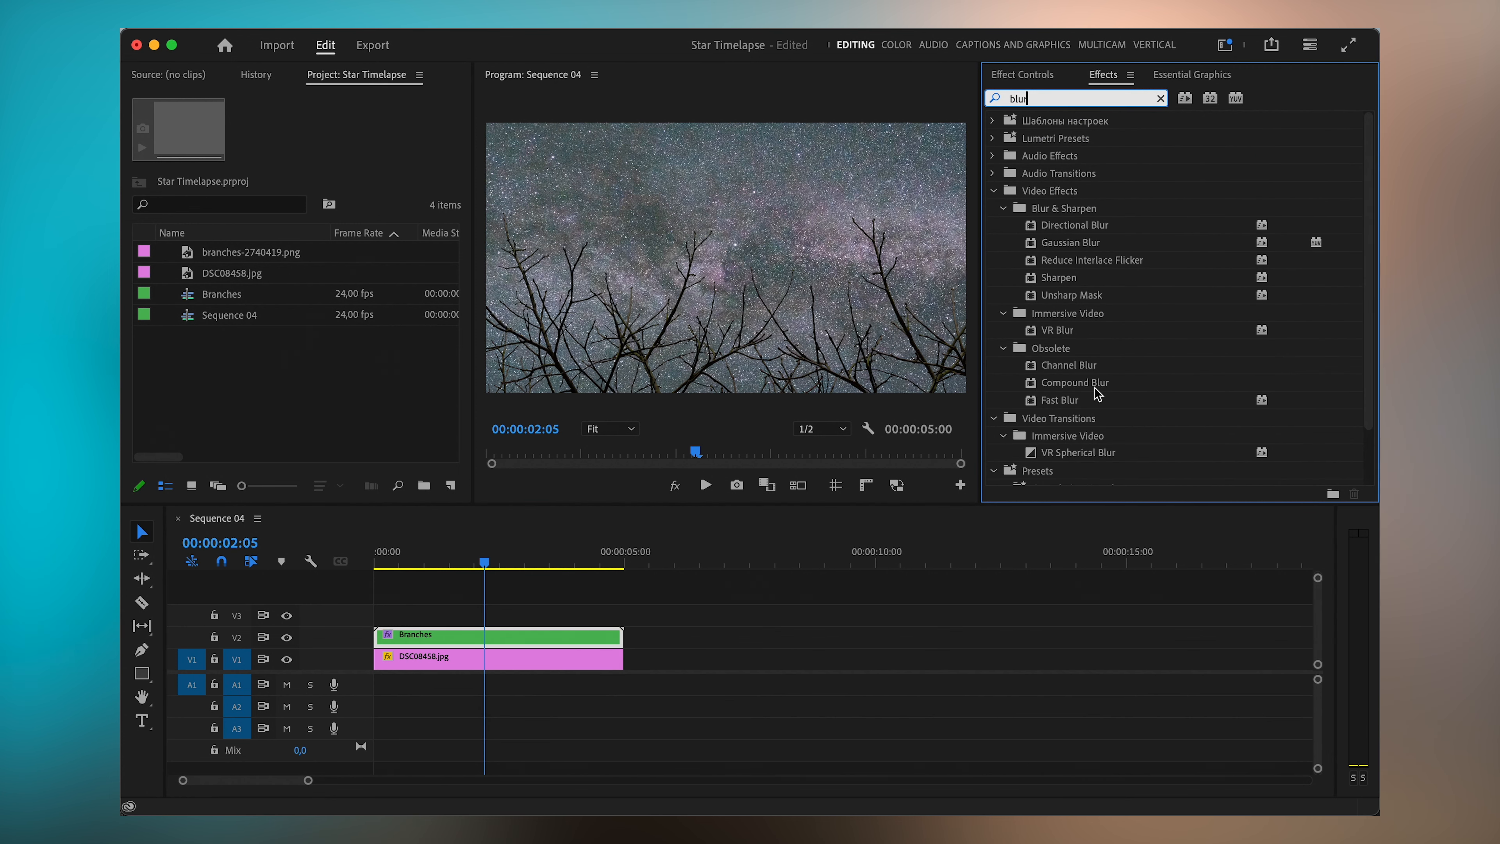
scroll(1094, 407, down, 2)
scroll(1094, 406, up, 1)
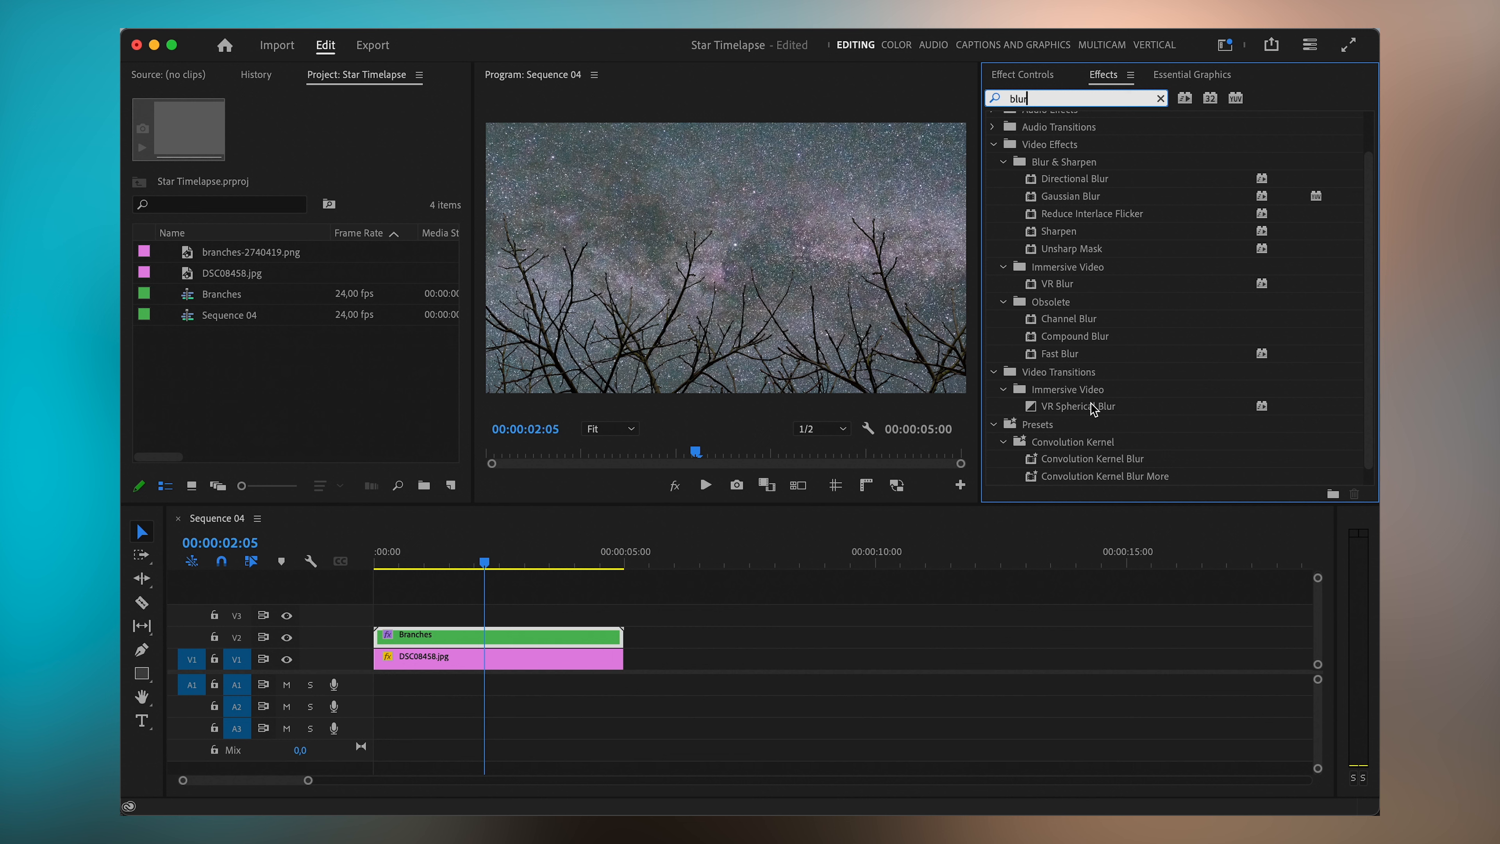
- Apply Gaussian Blur to the Branches clip and set its Blurriness to 5
click(1089, 200)
drag(1089, 199, 1330, 278)
click(1119, 400)
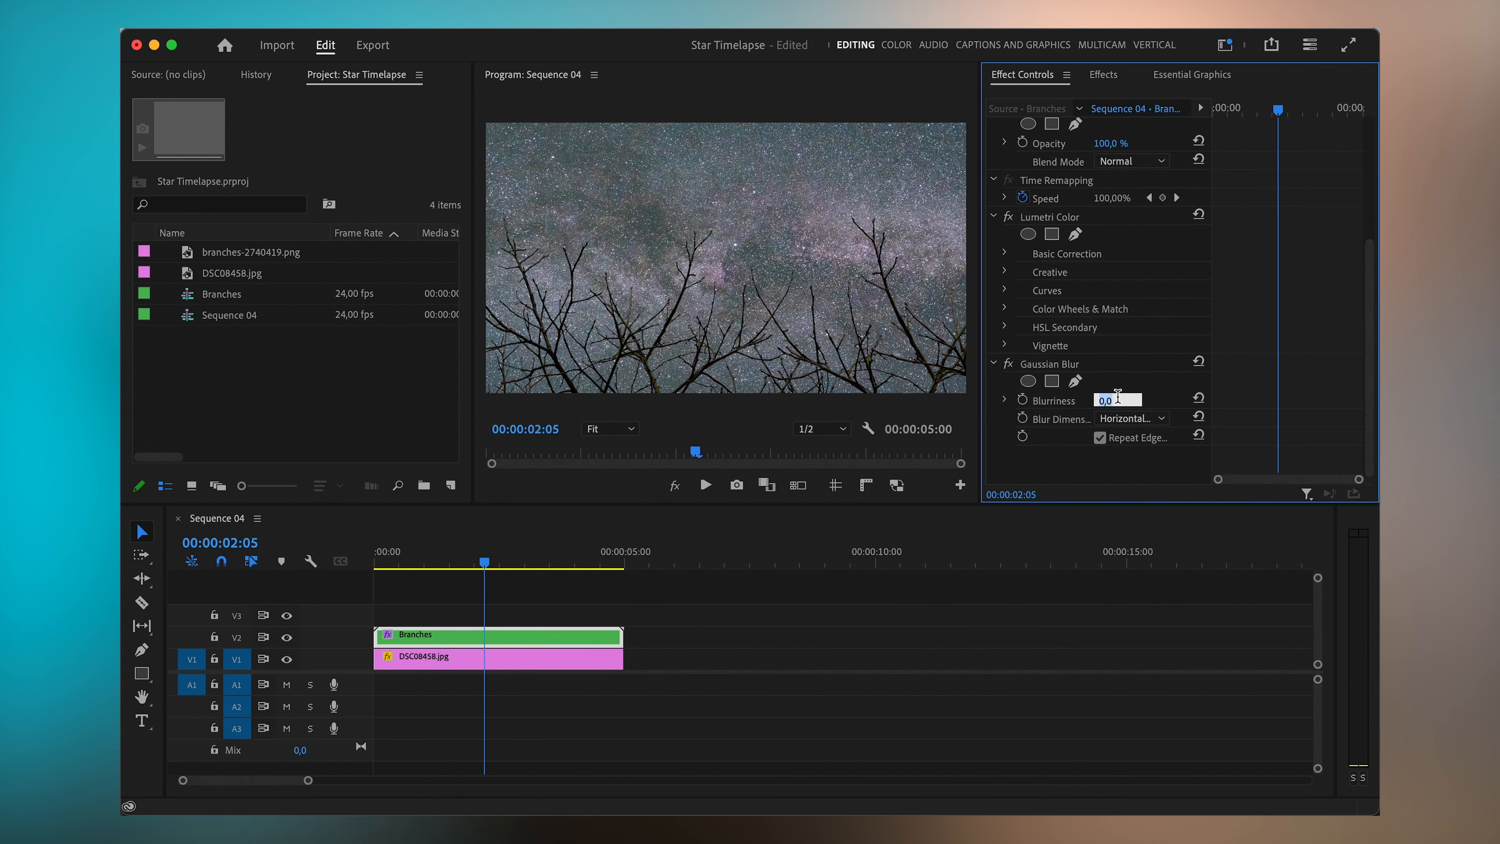
text(5)
key(Return)
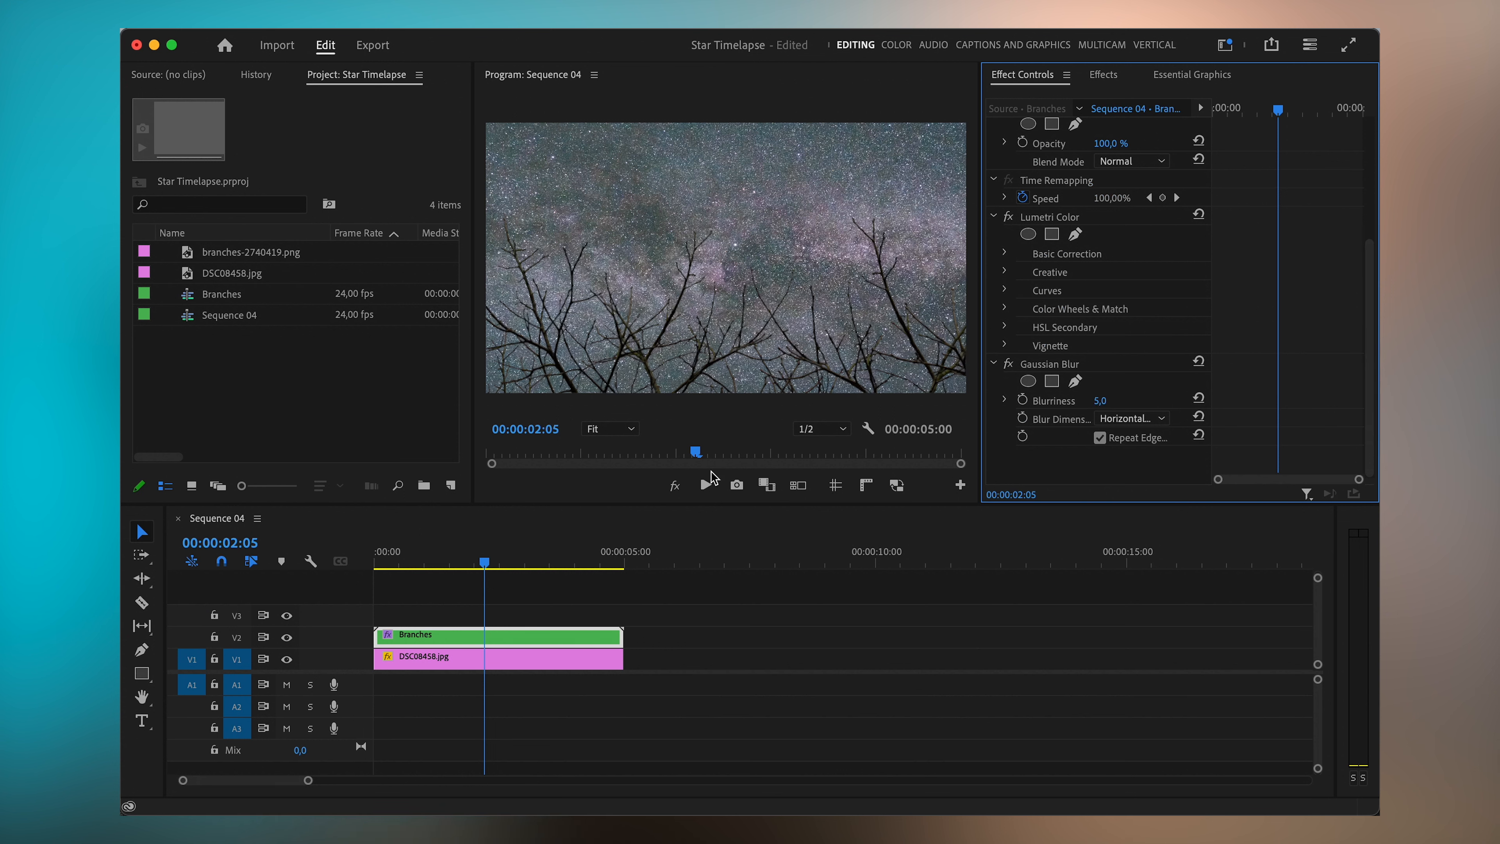